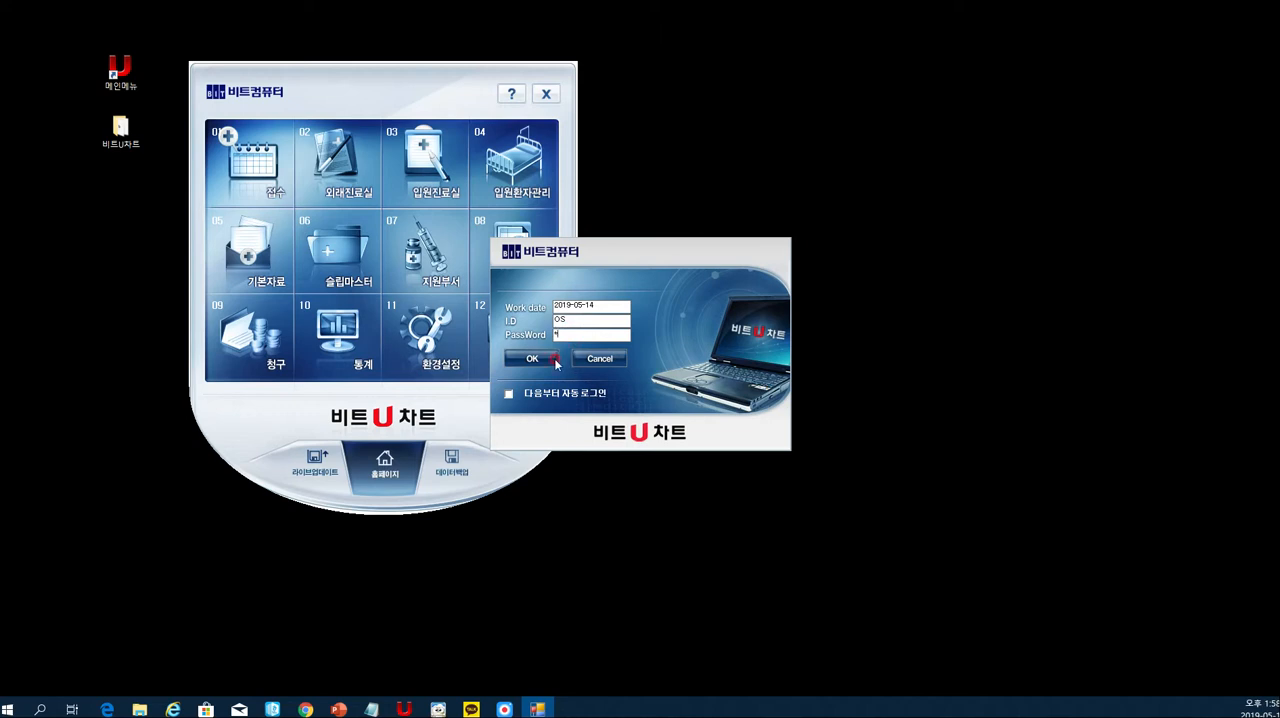
# - Reposition the 기본자료 window and open its 묶음코드 (bundle code) form
pyautogui.moveTo(266, 67); pyautogui.dragTo(548, 46)
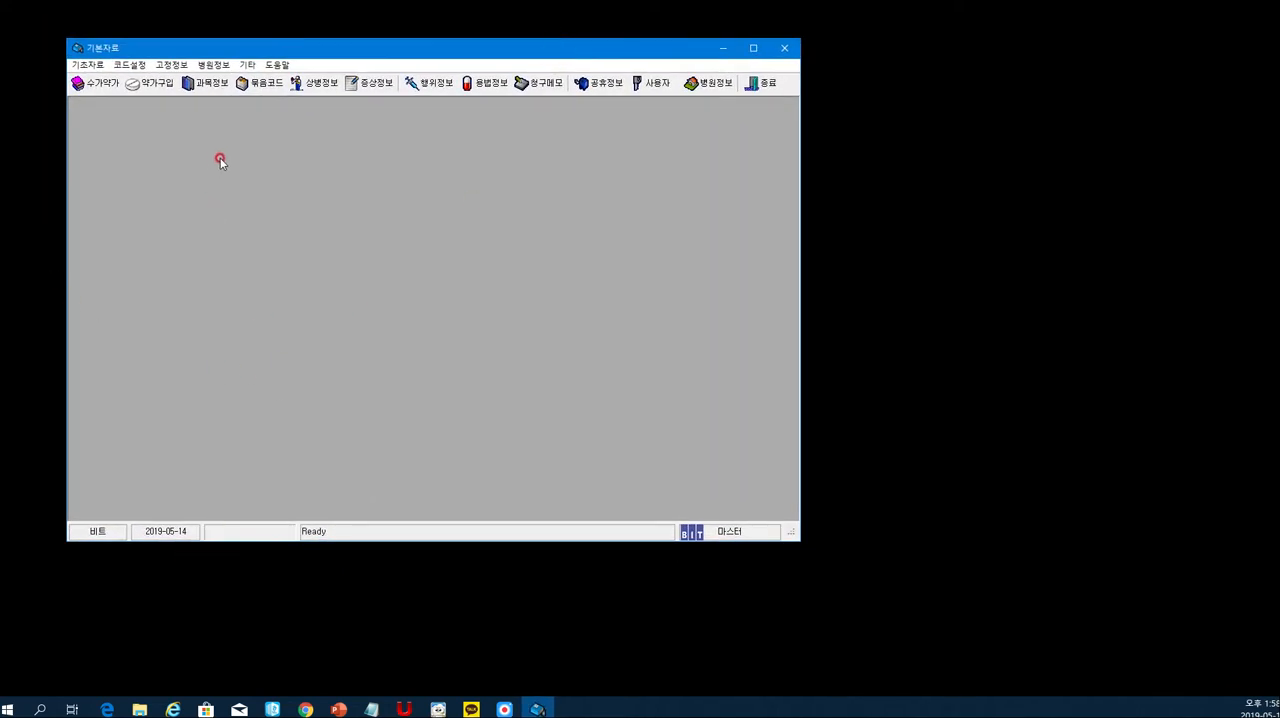
pyautogui.moveTo(208, 46); pyautogui.dragTo(207, 57)
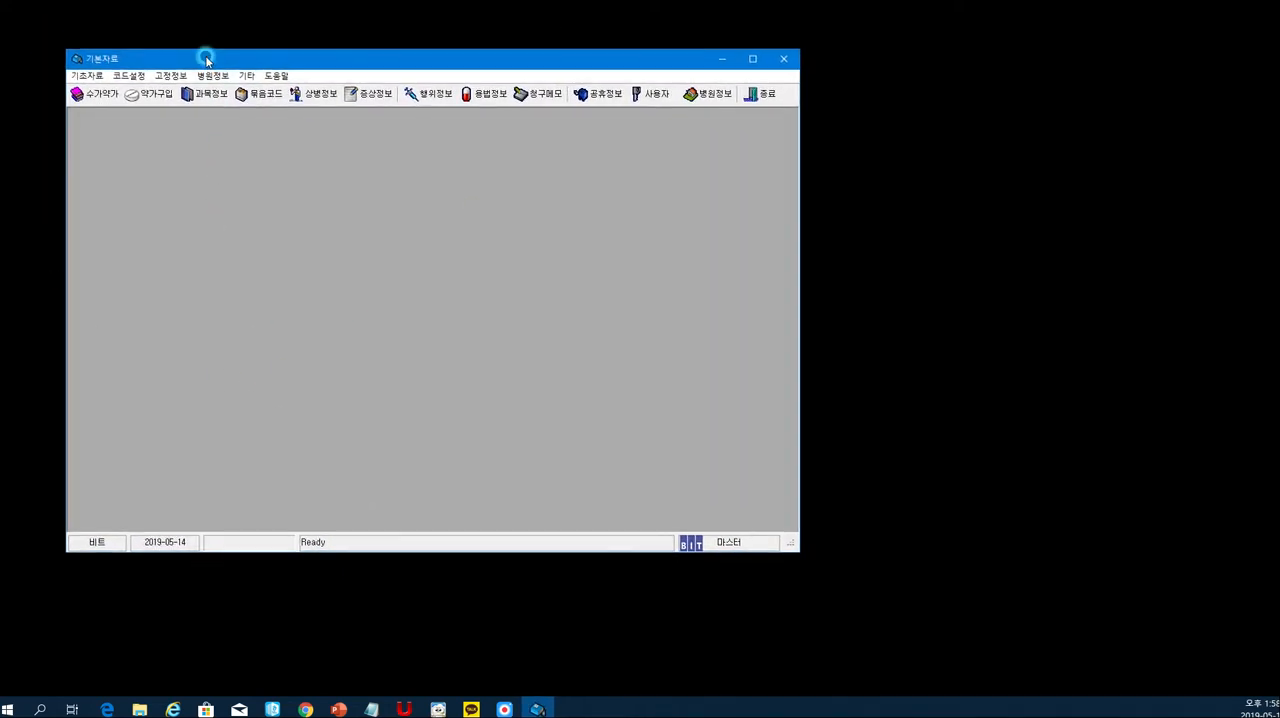
pyautogui.click(122, 77)
pyautogui.click(137, 96)
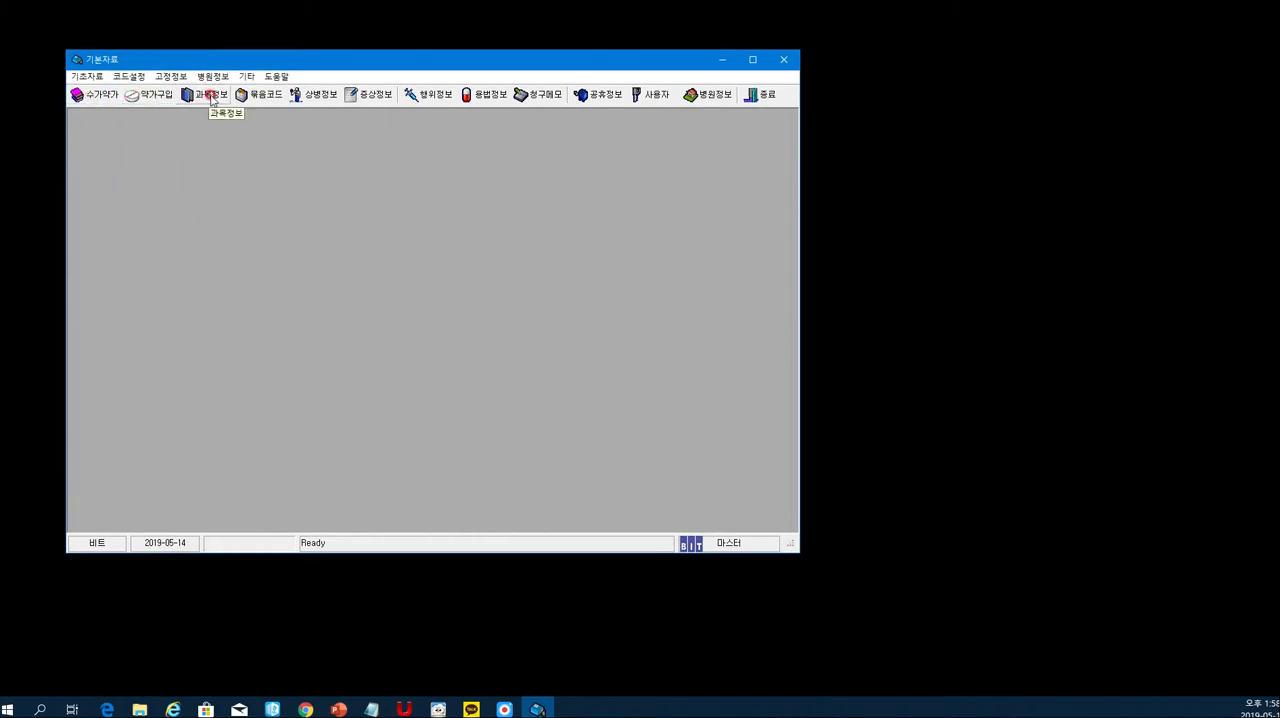
pyautogui.click(262, 97)
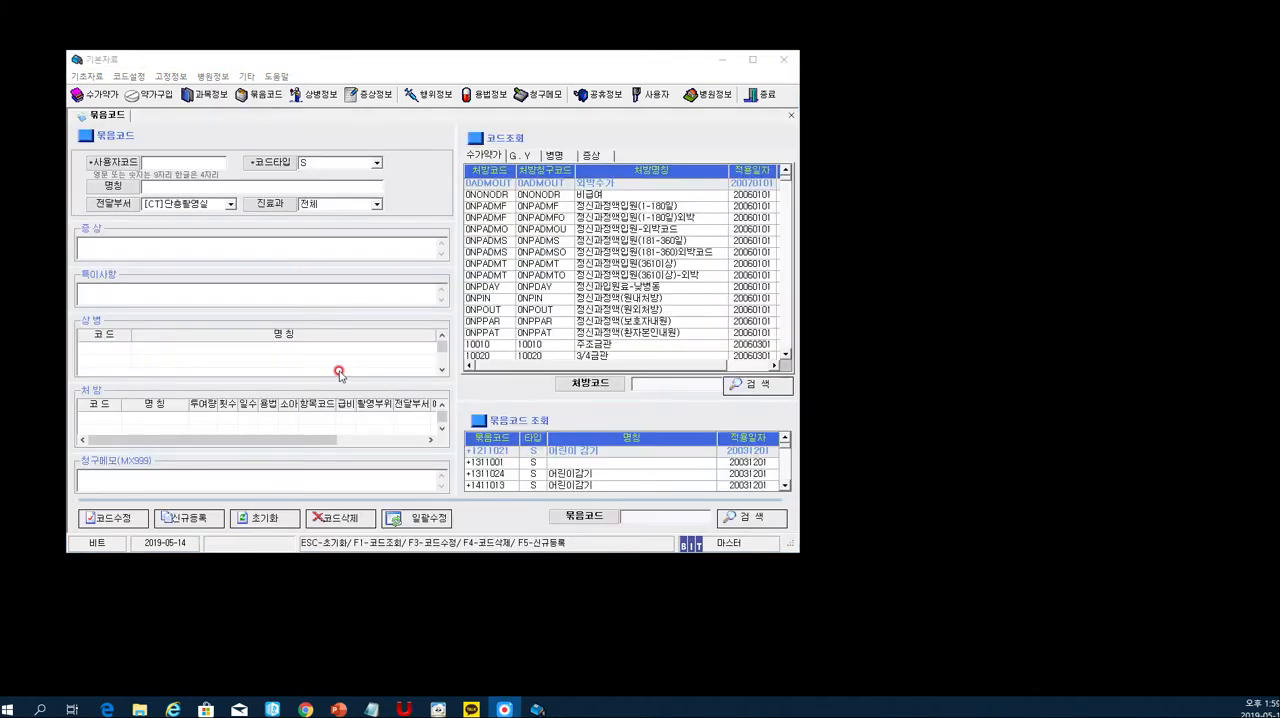
# - Fill in the bundle code header with 사용자코드 CC, 코드타입 S and 명칭 어린이감기(Child Cough)
pyautogui.click(164, 159)
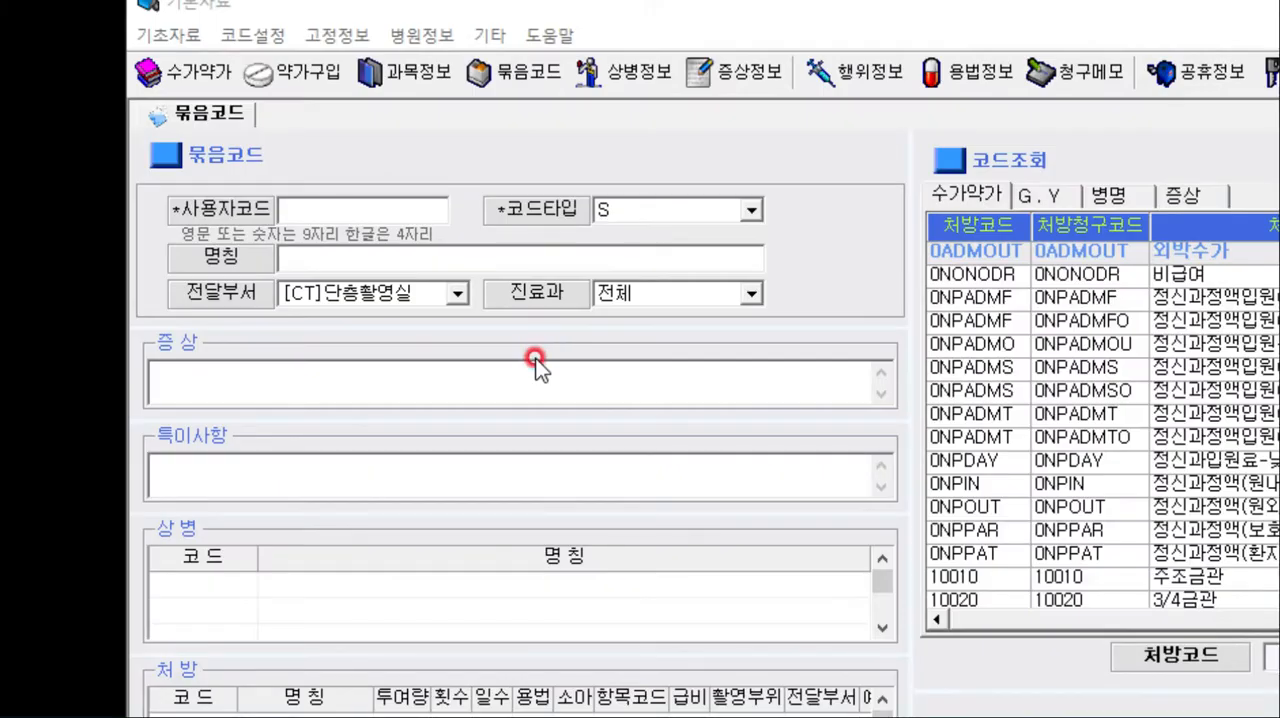
pyautogui.click(1211, 79)
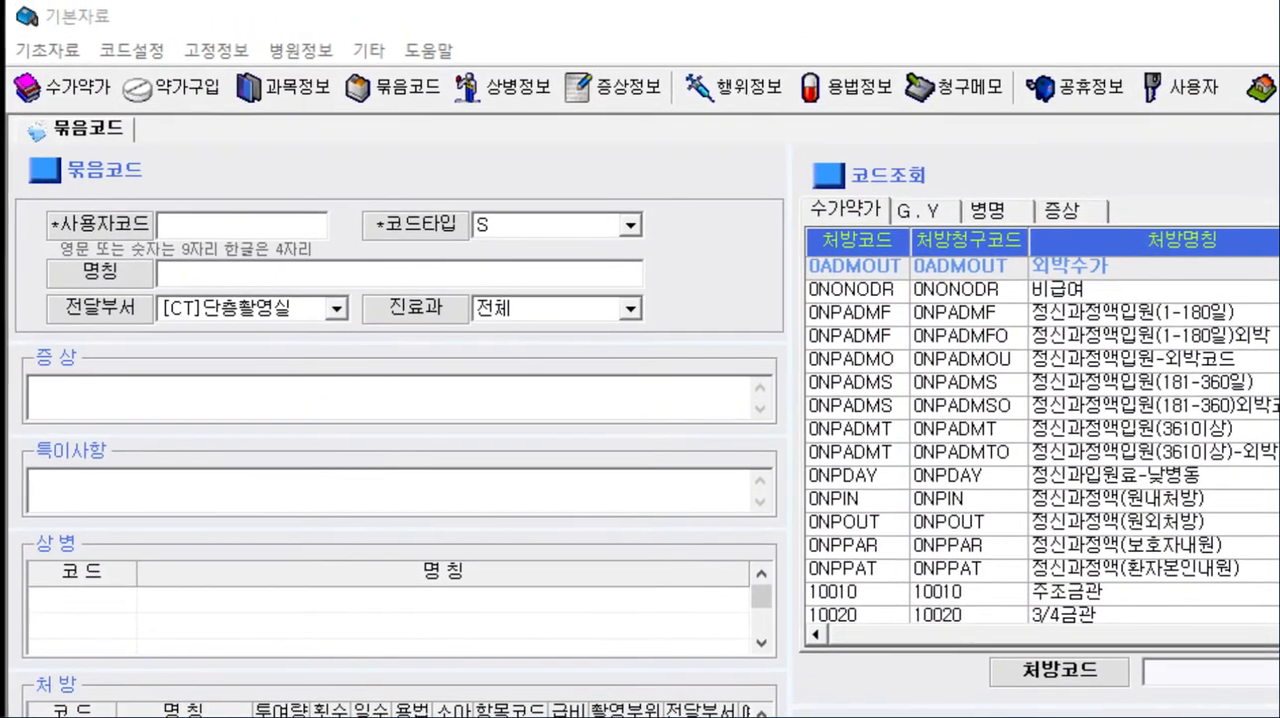
pyautogui.click(1249, 82)
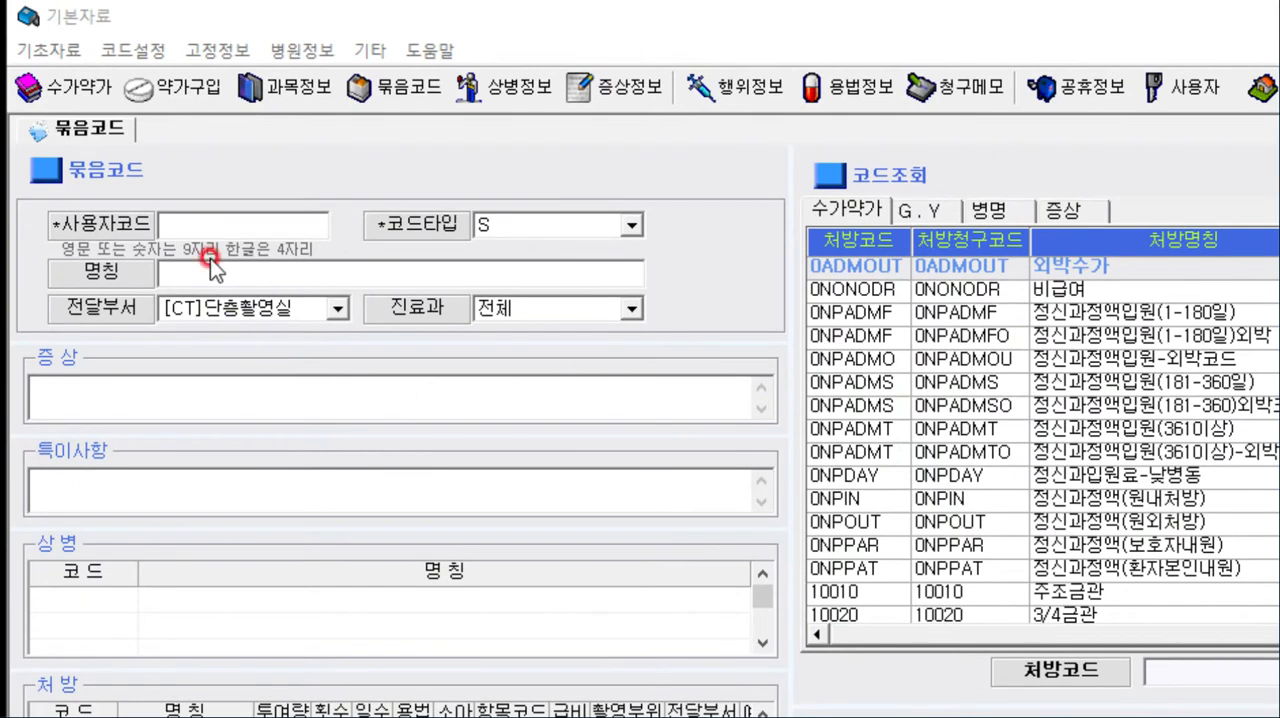
pyautogui.click(206, 218)
pyautogui.write('CC')
pyautogui.click(543, 226)
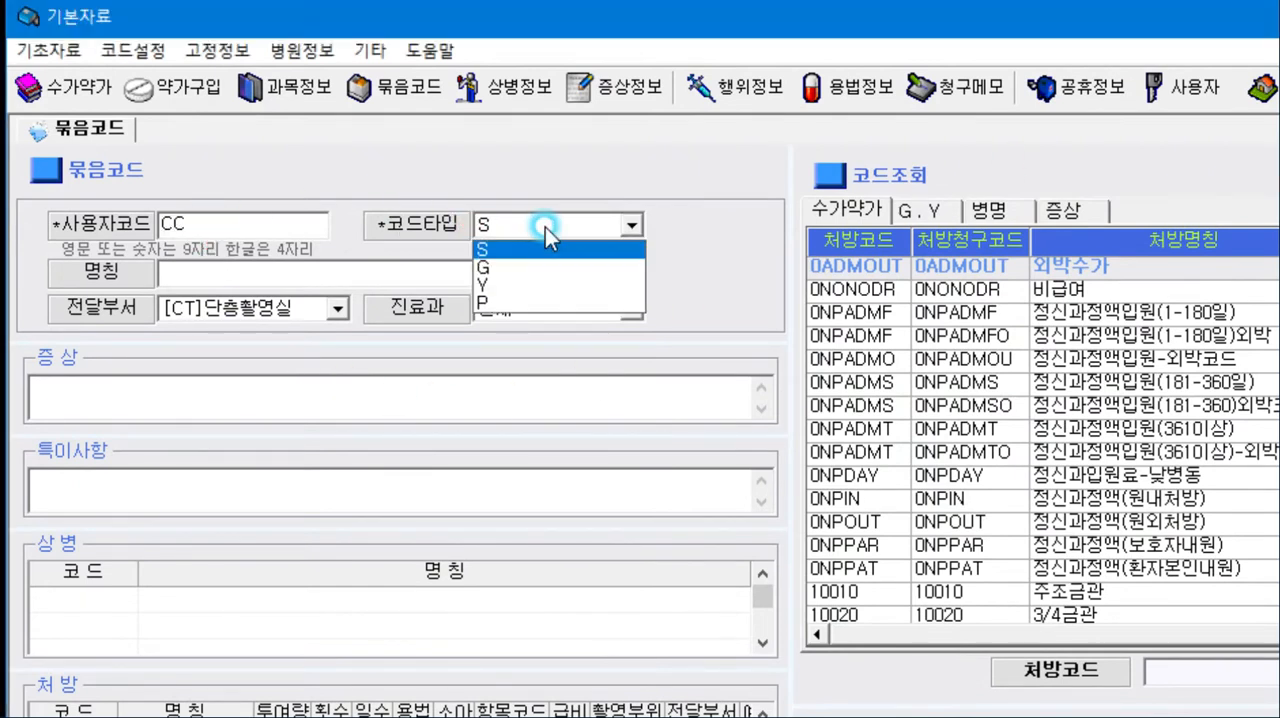
pyautogui.click(543, 247)
pyautogui.click(338, 273)
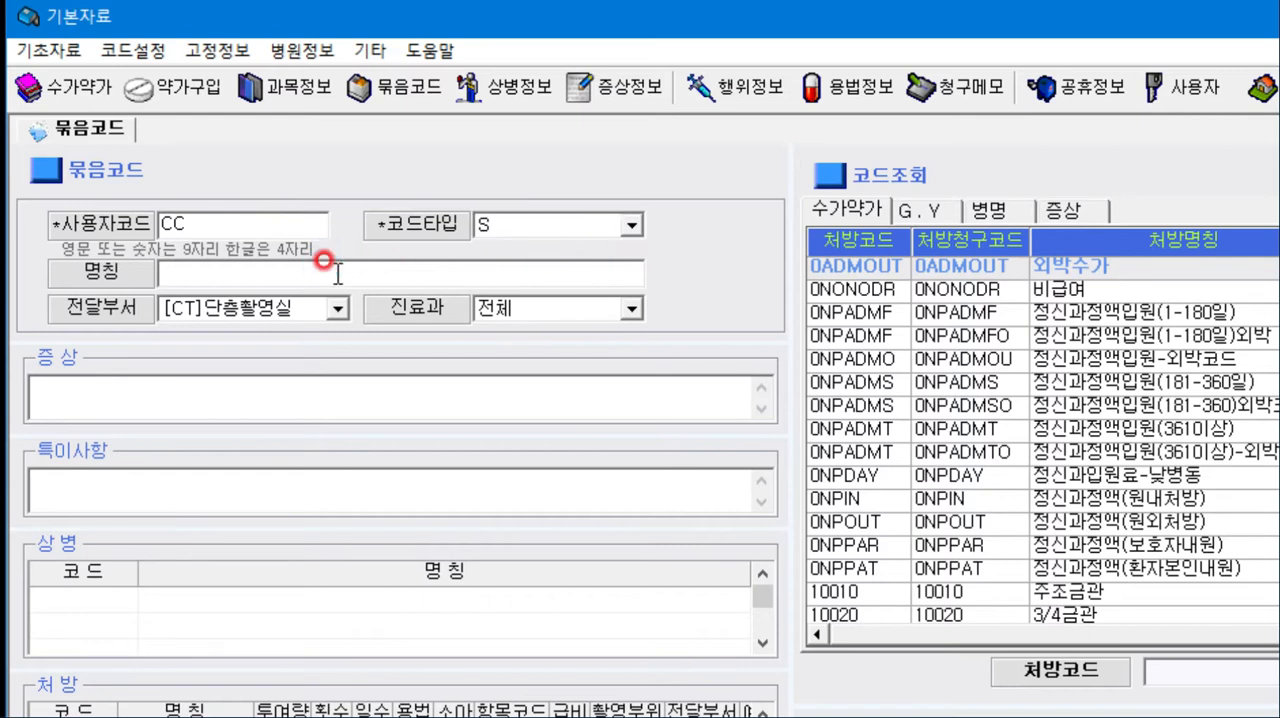
pyautogui.write('어린이감기')
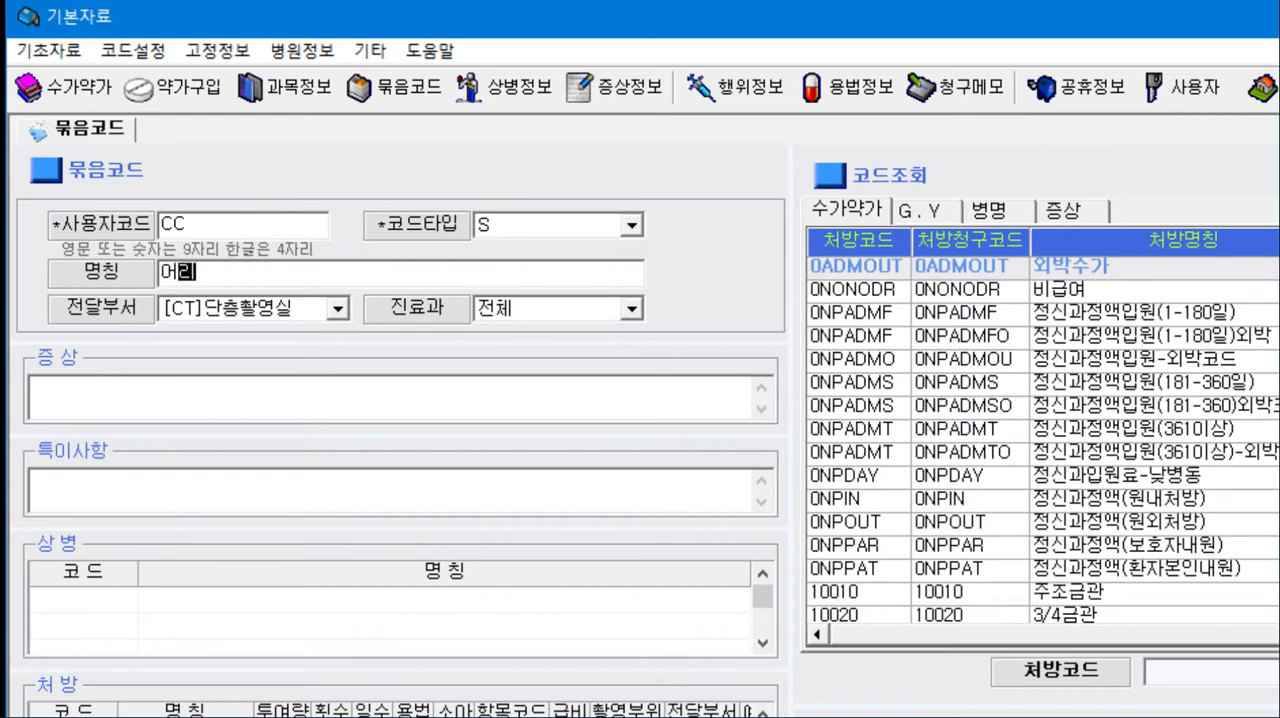
pyautogui.write('(Child Cou')
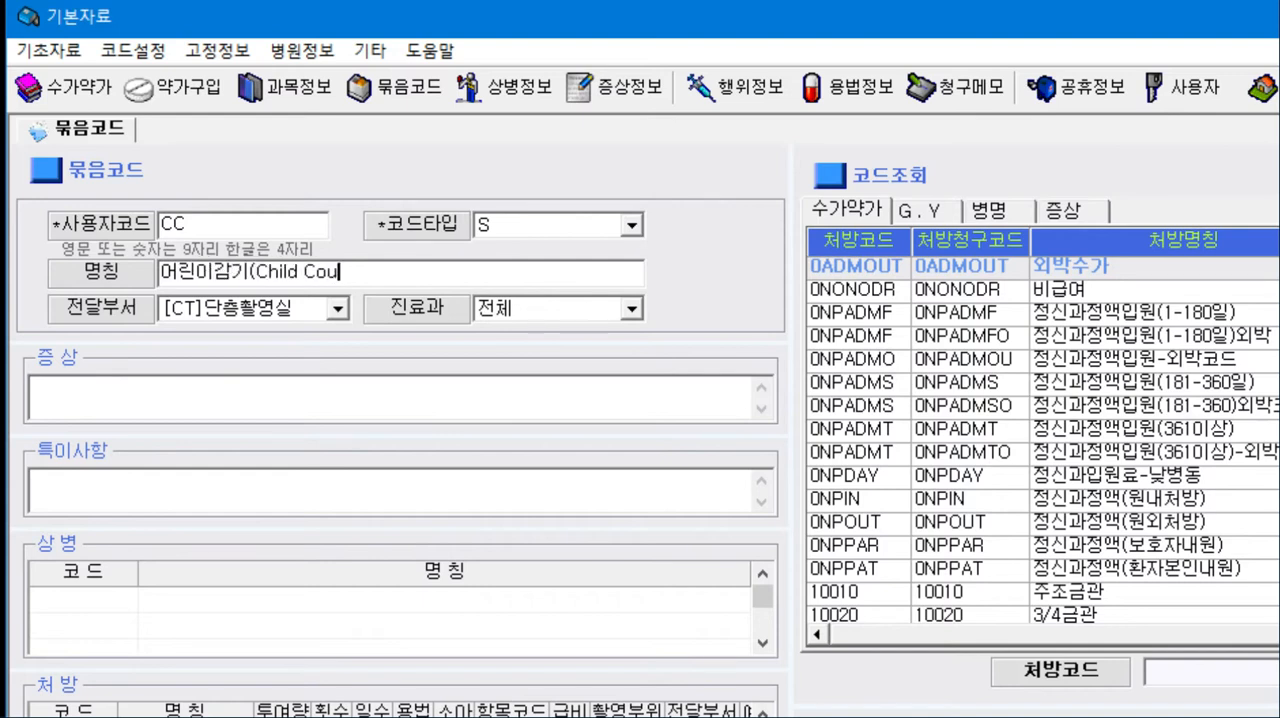
# - Review the 진료과 and 전달부서 options, keeping 전체 and [CT]단층촬영실 selected
pyautogui.click(586, 311)
pyautogui.click(586, 312)
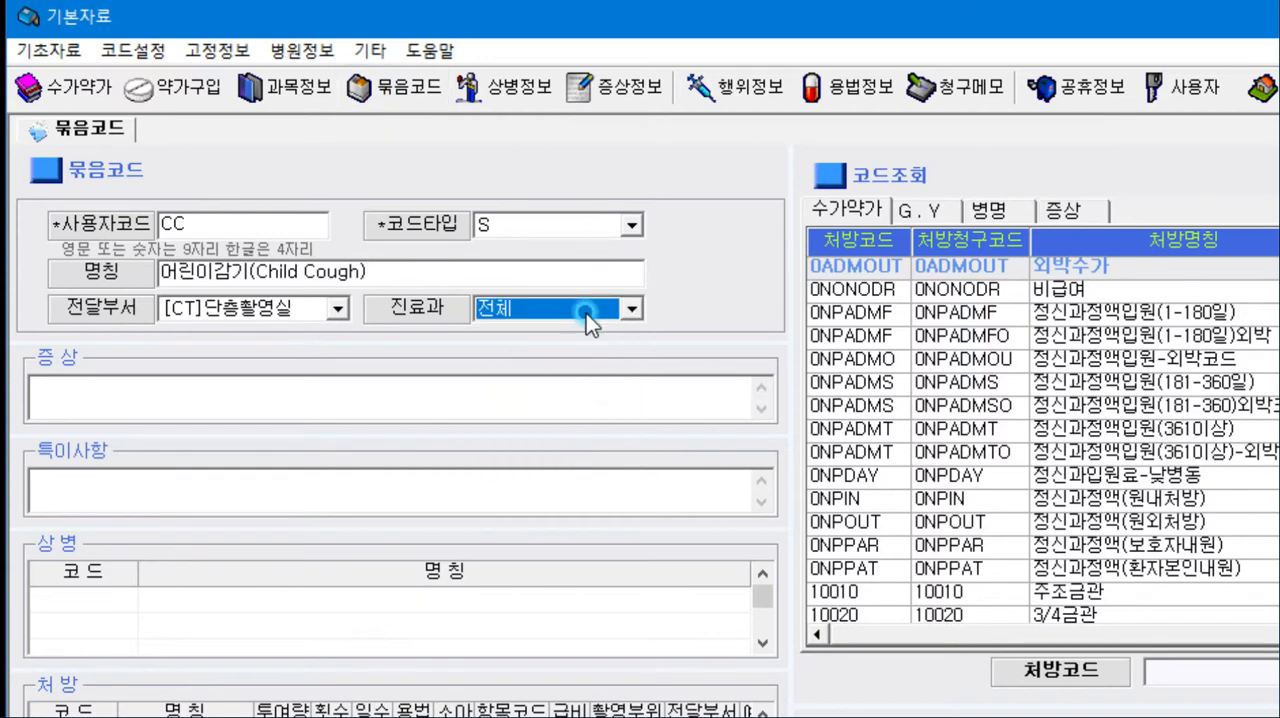
pyautogui.click(337, 309)
pyautogui.moveTo(340, 383); pyautogui.dragTo(337, 286)
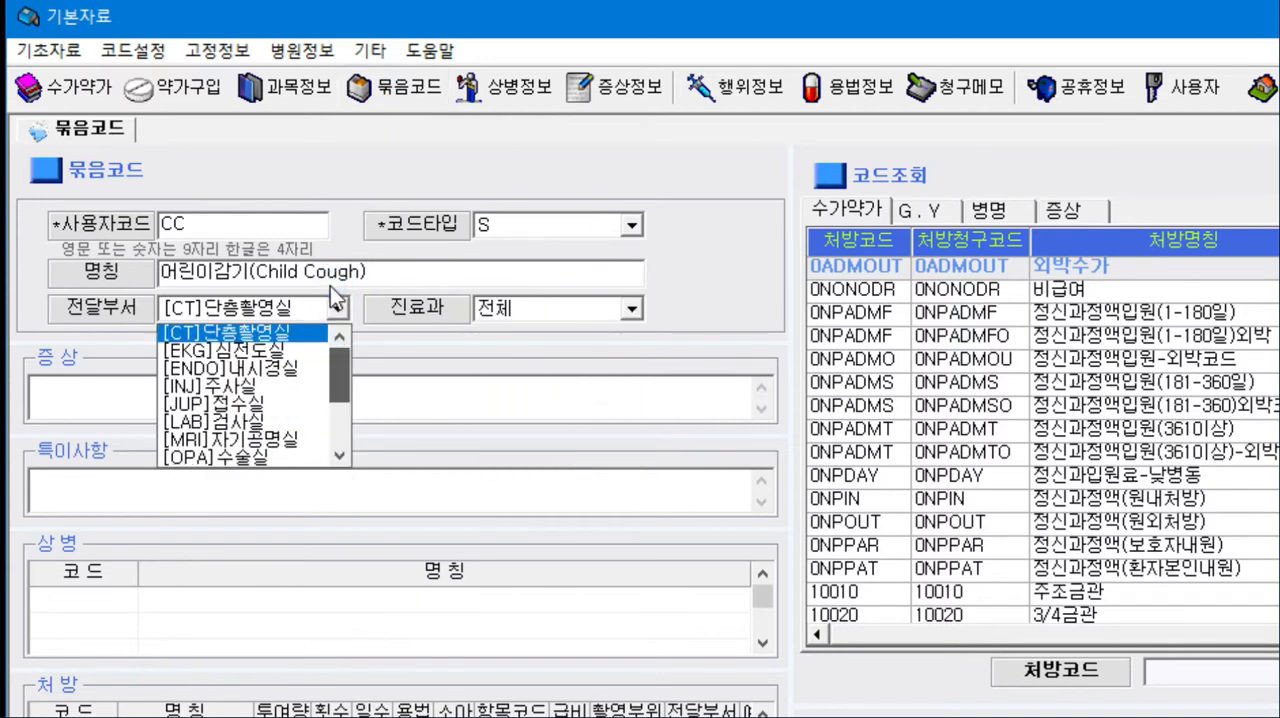
pyautogui.click(704, 286)
# - Insert the ChildCough symptom template into the 증상 field and clear the inserted text
pyautogui.click(300, 386)
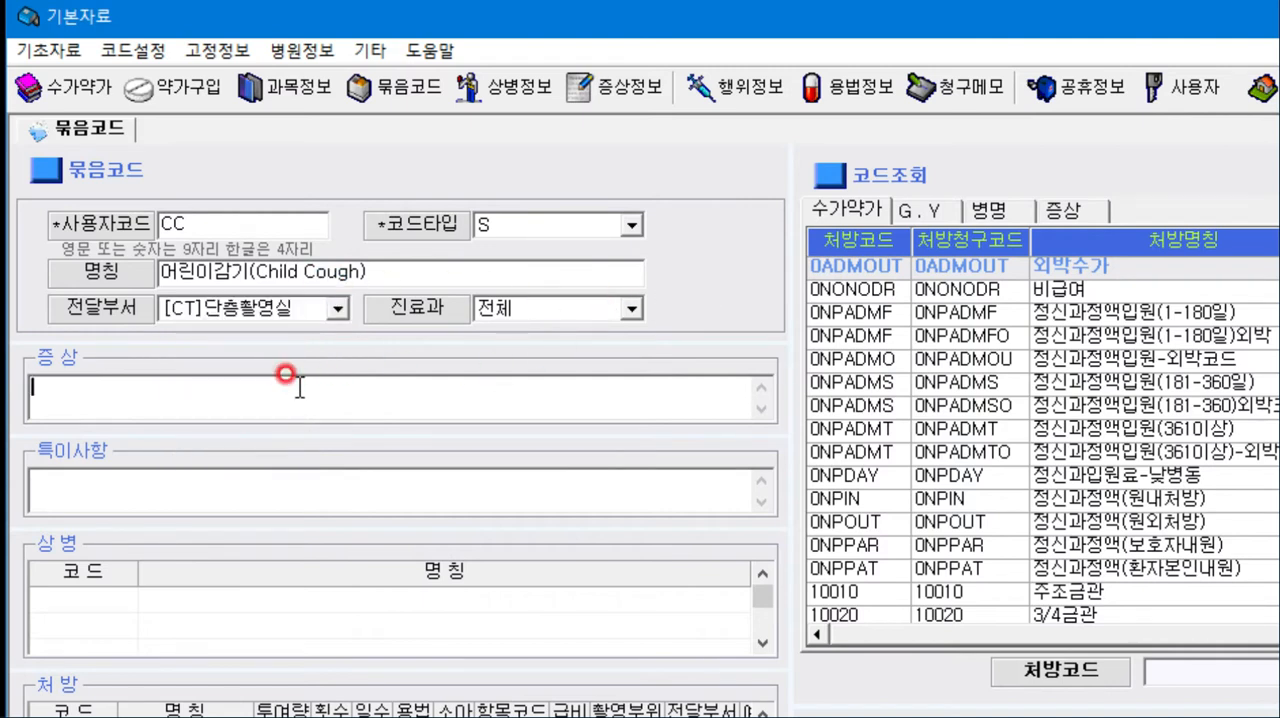
pyautogui.click(1088, 214)
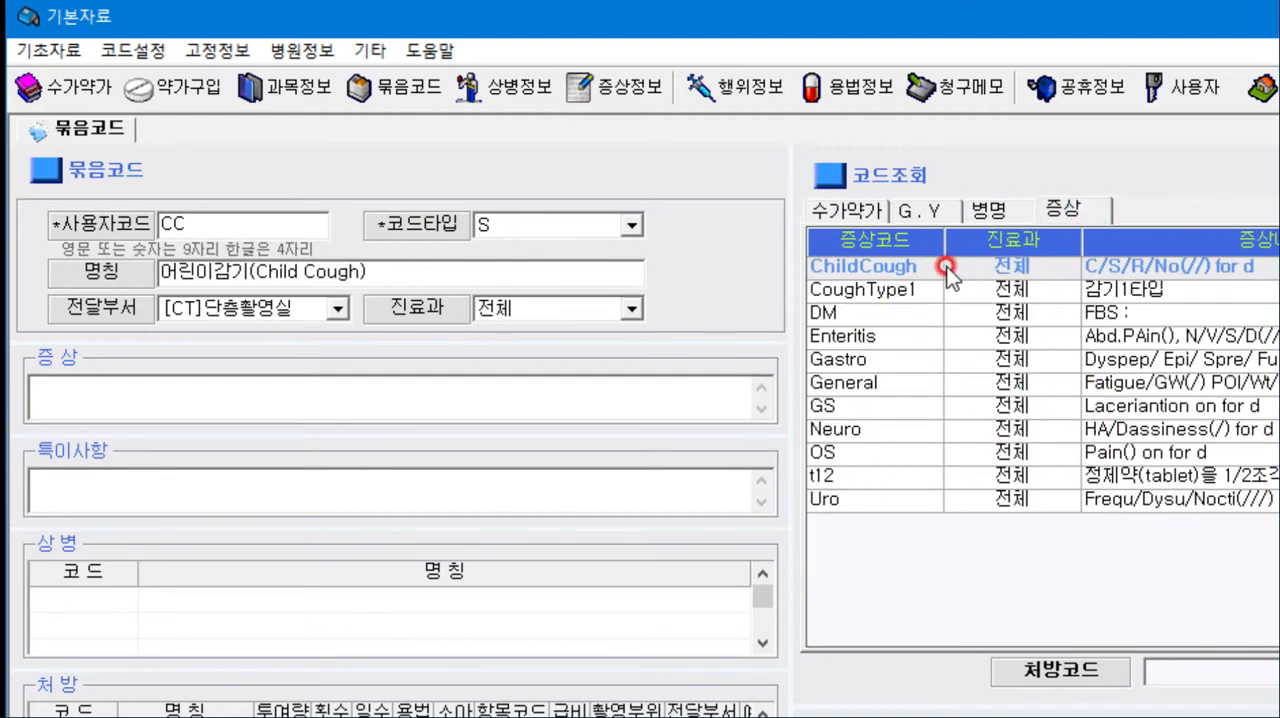
pyautogui.doubleClick(1012, 265)
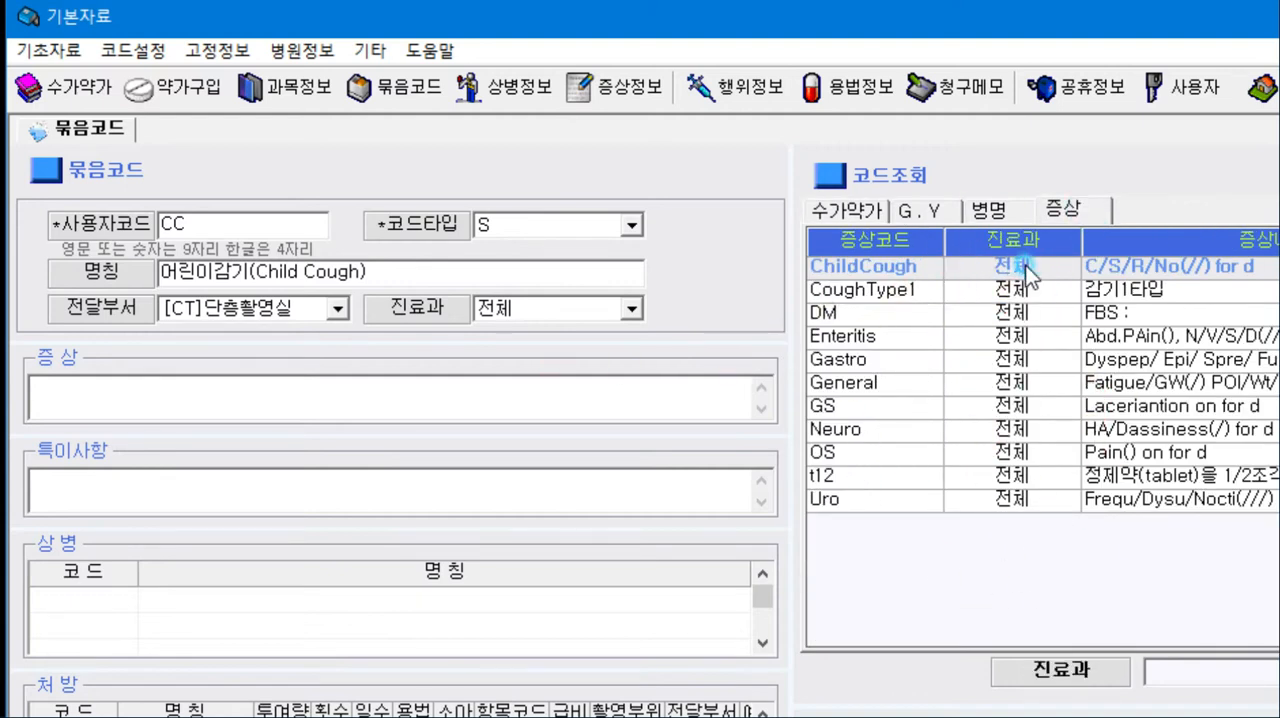
pyautogui.moveTo(286, 392); pyautogui.dragTo(3, 385)
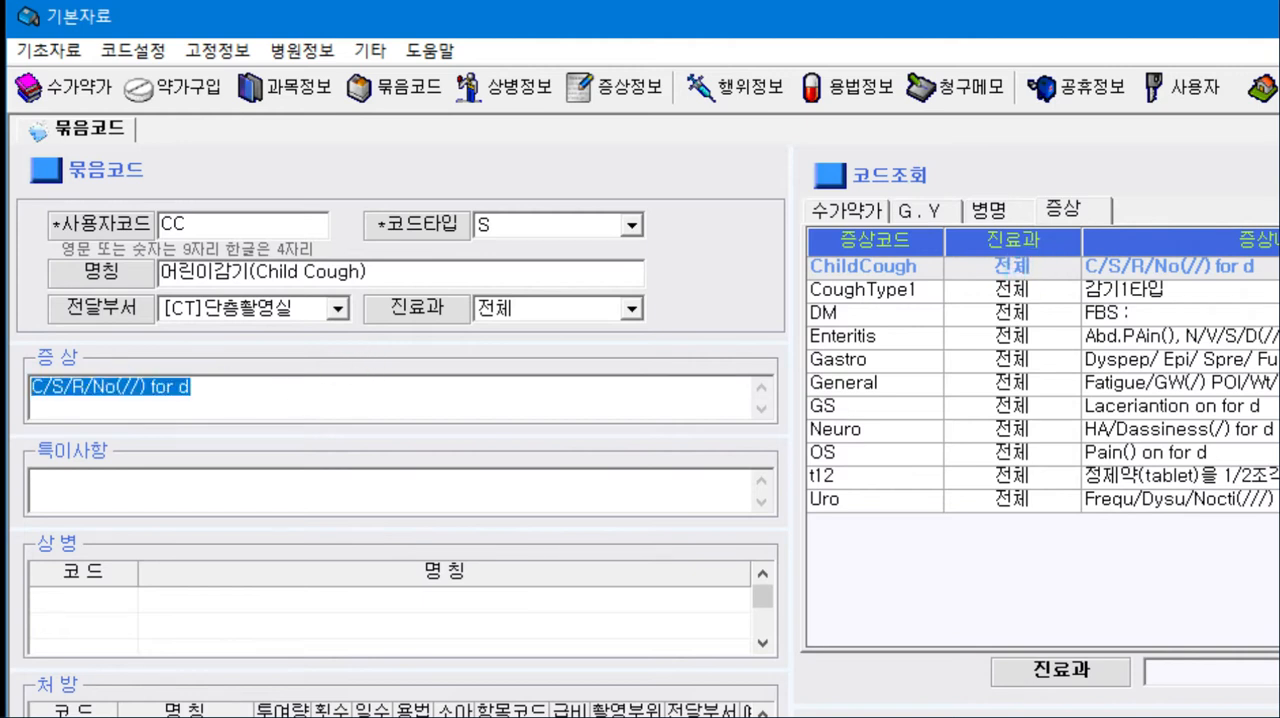
pyautogui.press('Delete')
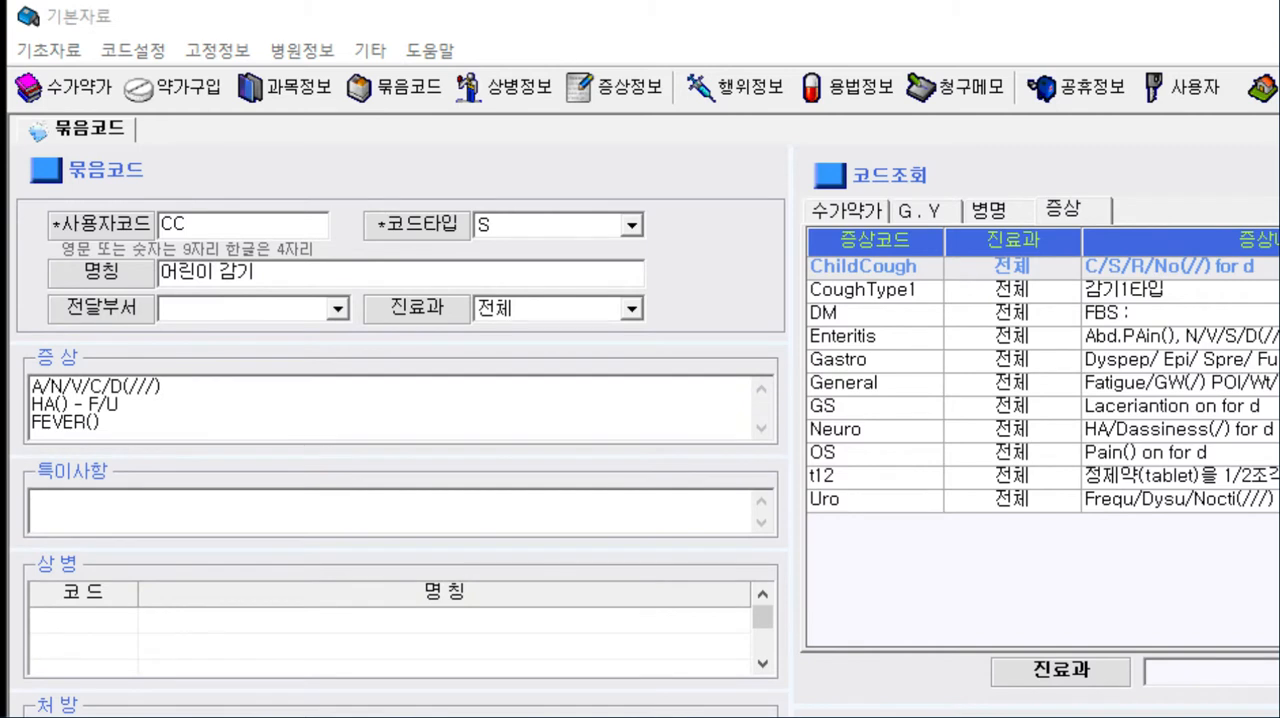
# - Switch the code lookup to disease names (병명) and set its search criterion to 상병명칭
pyautogui.moveTo(114, 437); pyautogui.dragTo(6, 378)
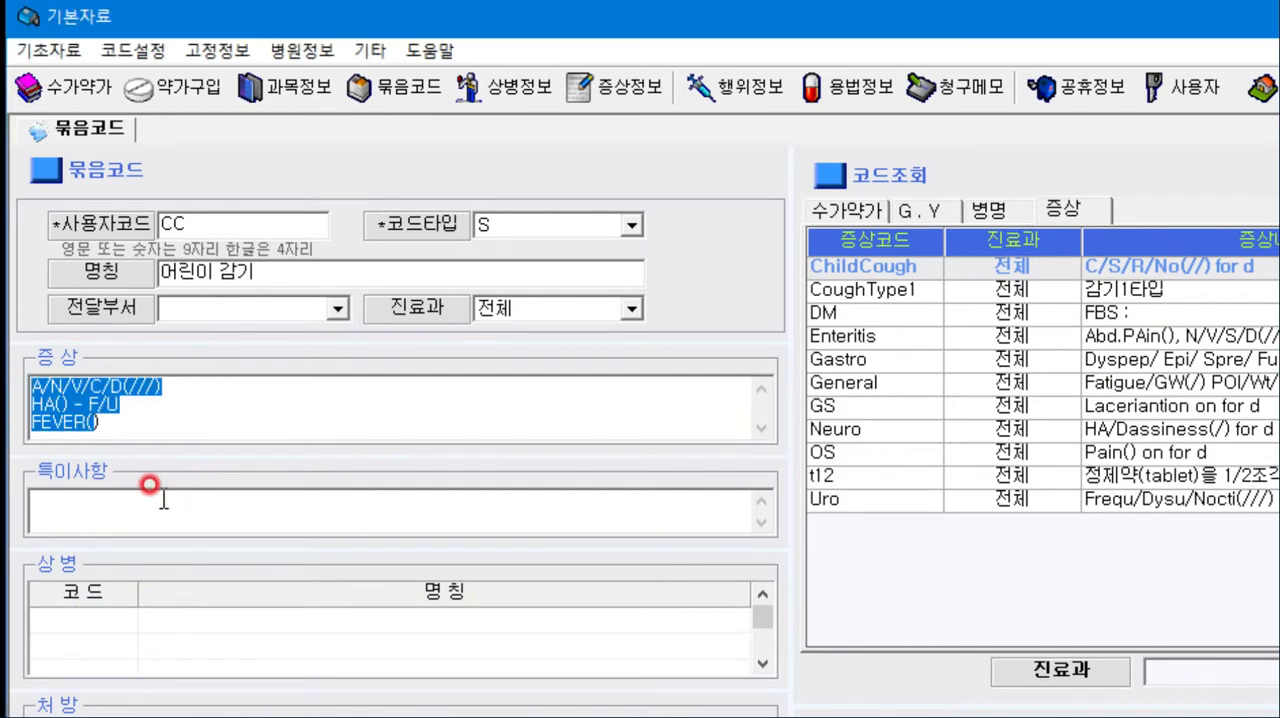
pyautogui.click(128, 508)
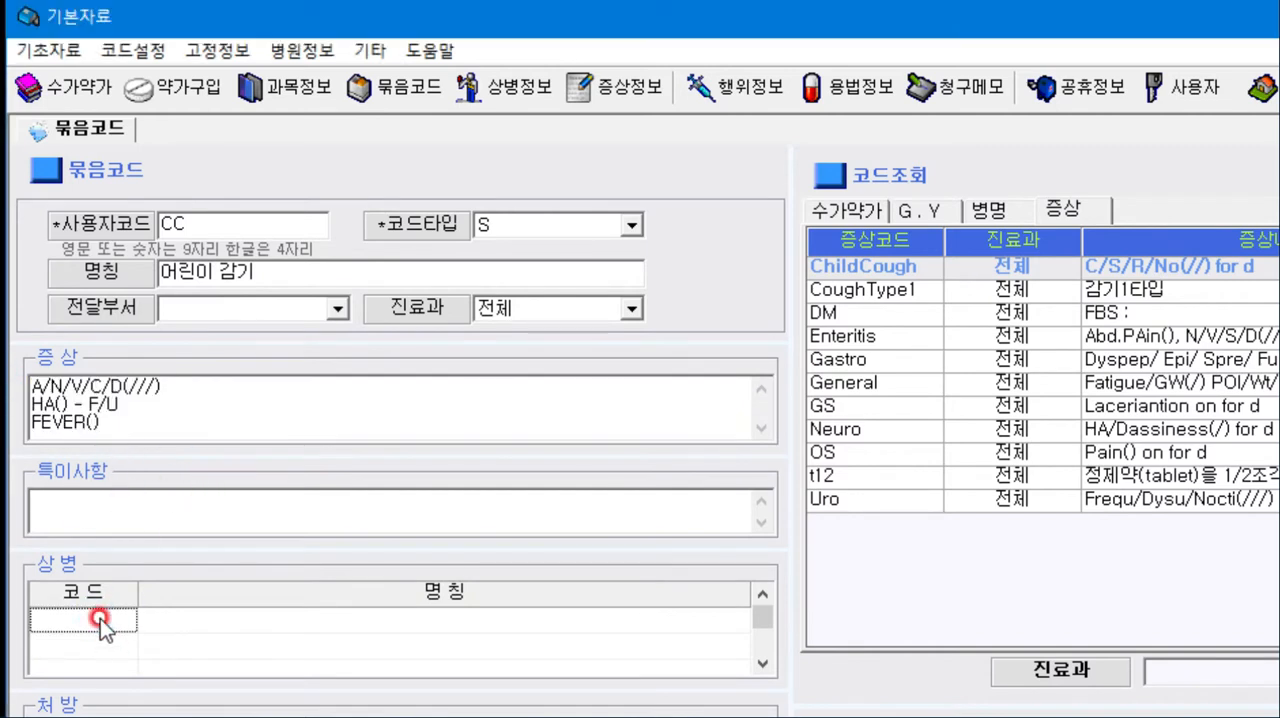
pyautogui.click(850, 212)
pyautogui.click(910, 210)
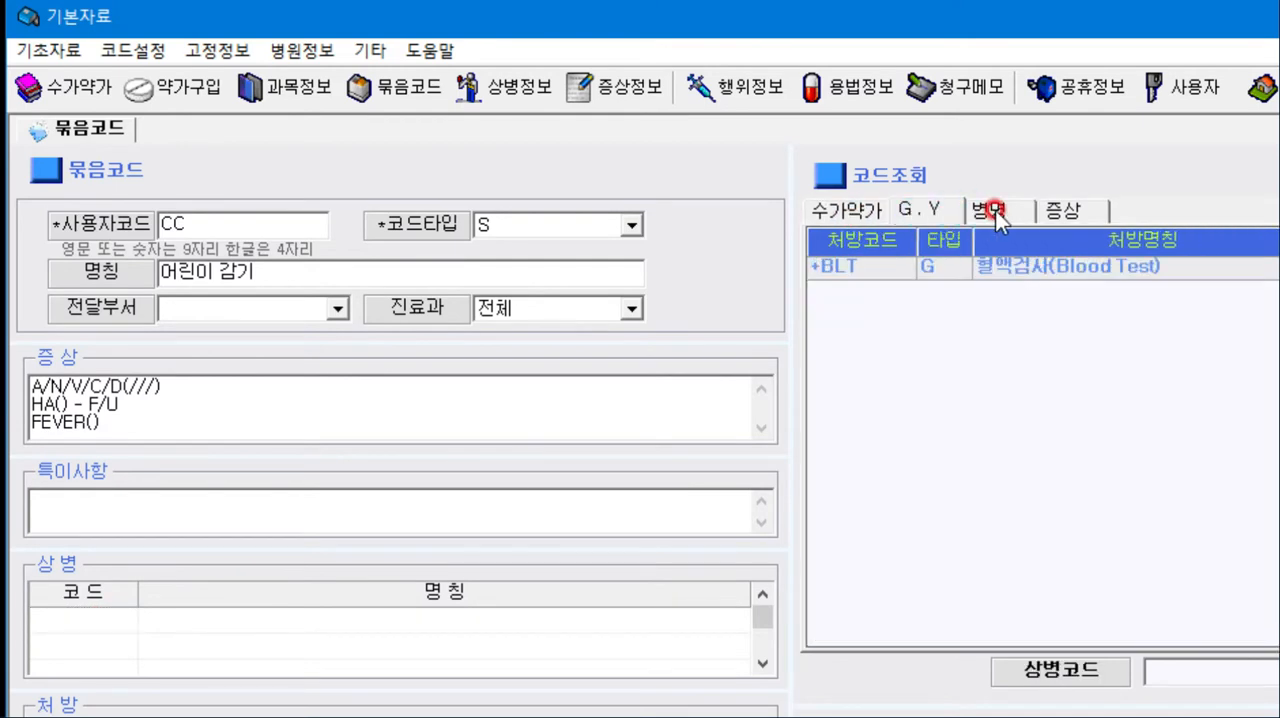
pyautogui.click(988, 210)
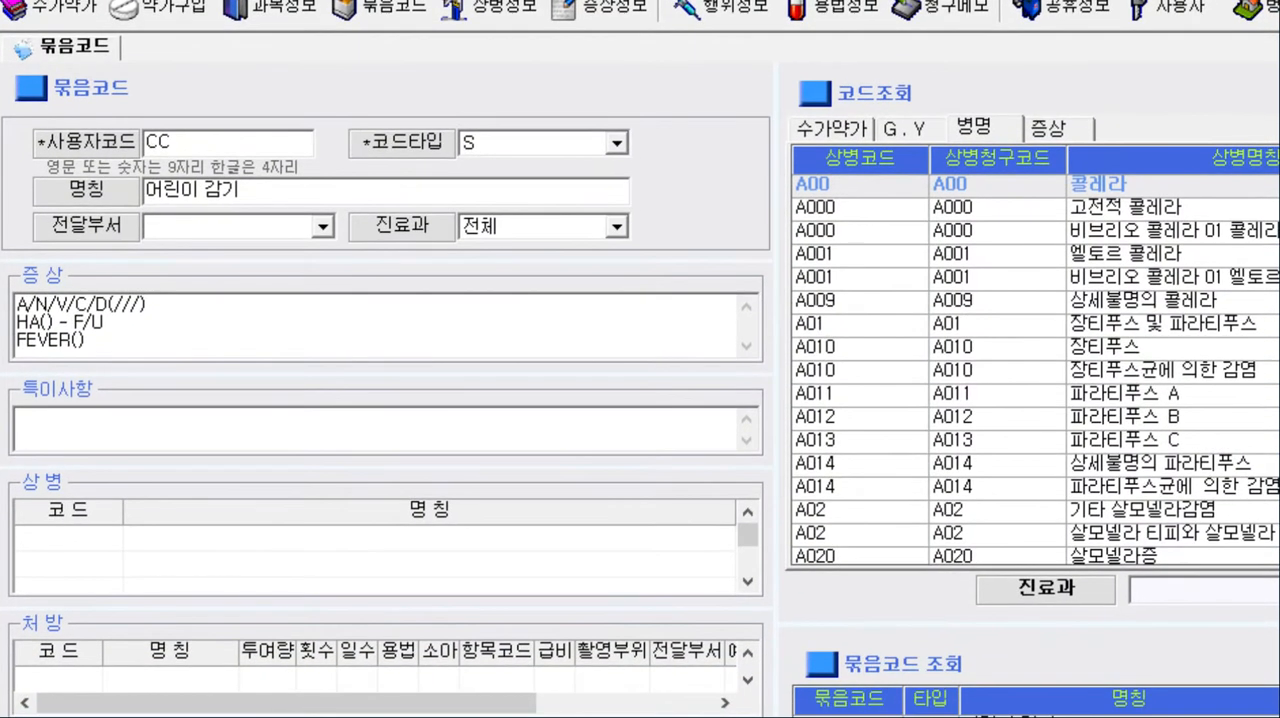
pyautogui.click(1193, 586)
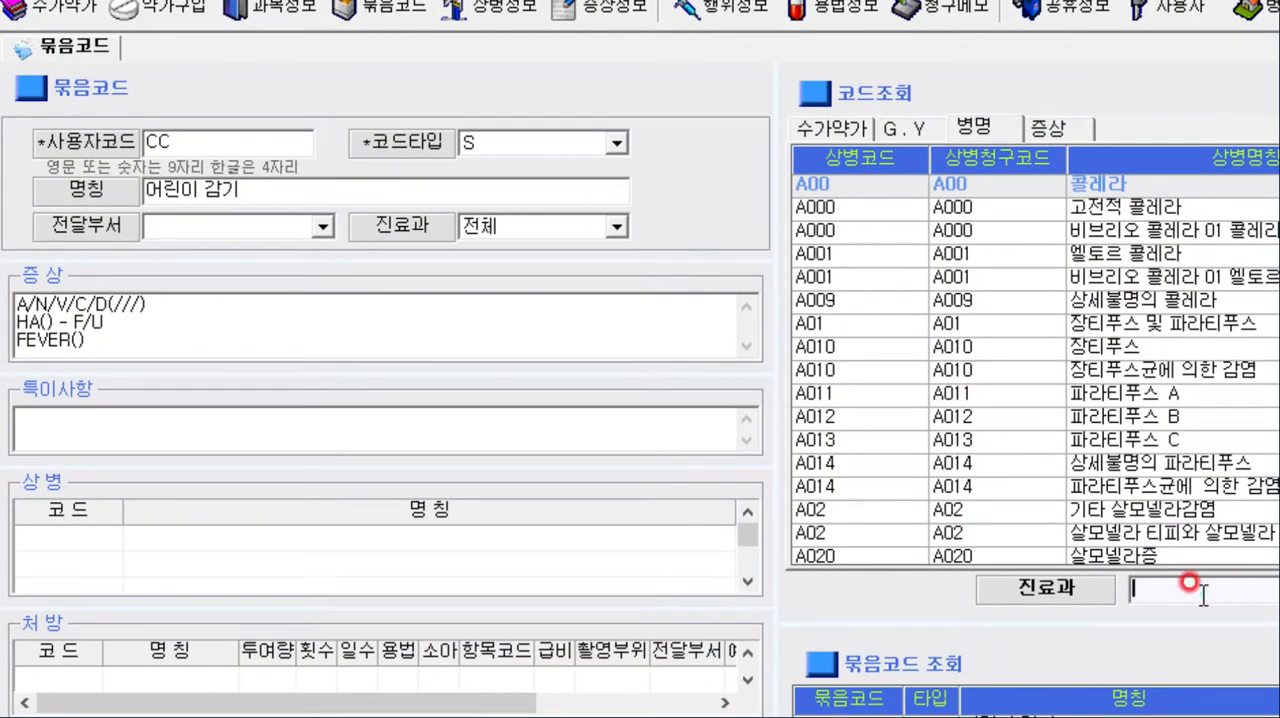
pyautogui.click(1183, 394)
pyautogui.click(1030, 598)
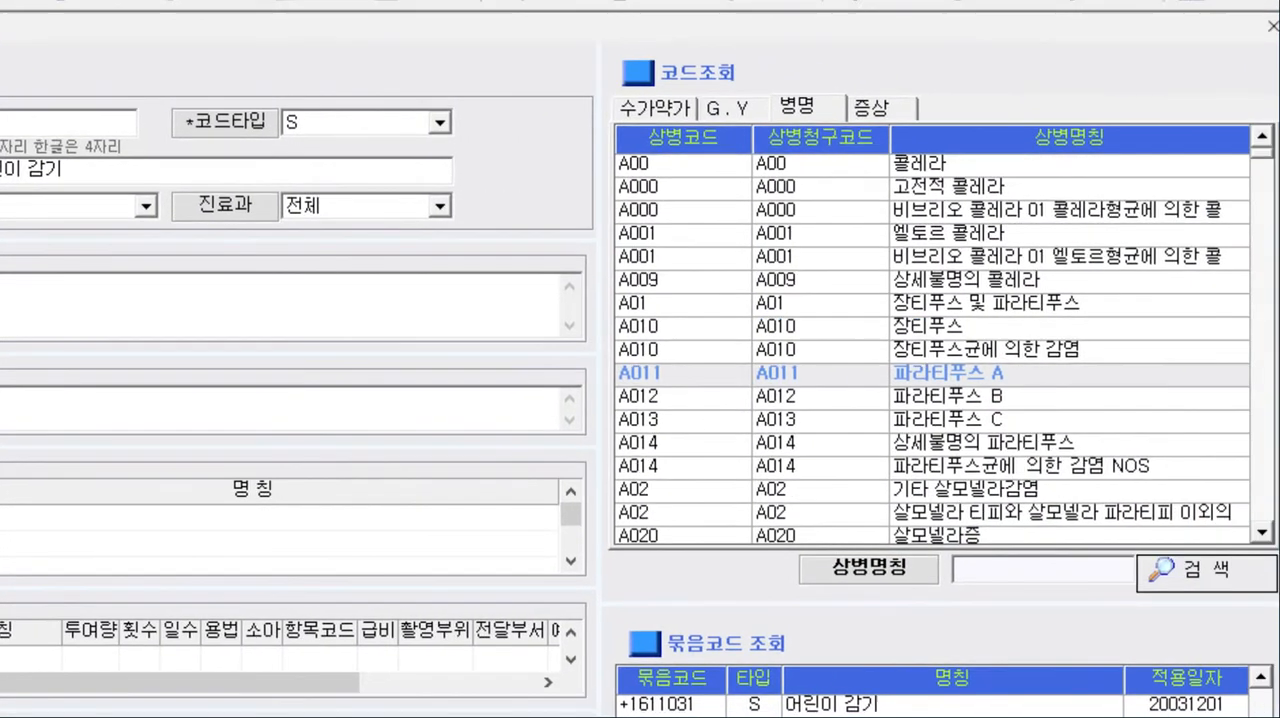
# - Search the disease names for 상기도 and add J069 상세불명의 급성 상기도감염 to the 상병 list
pyautogui.click(1198, 589)
pyautogui.click(994, 566)
pyautogui.write('kdrl')
pyautogui.press('BackSpace')
pyautogui.press('BackSpace')
pyautogui.write('상기도')
pyautogui.press('Return')
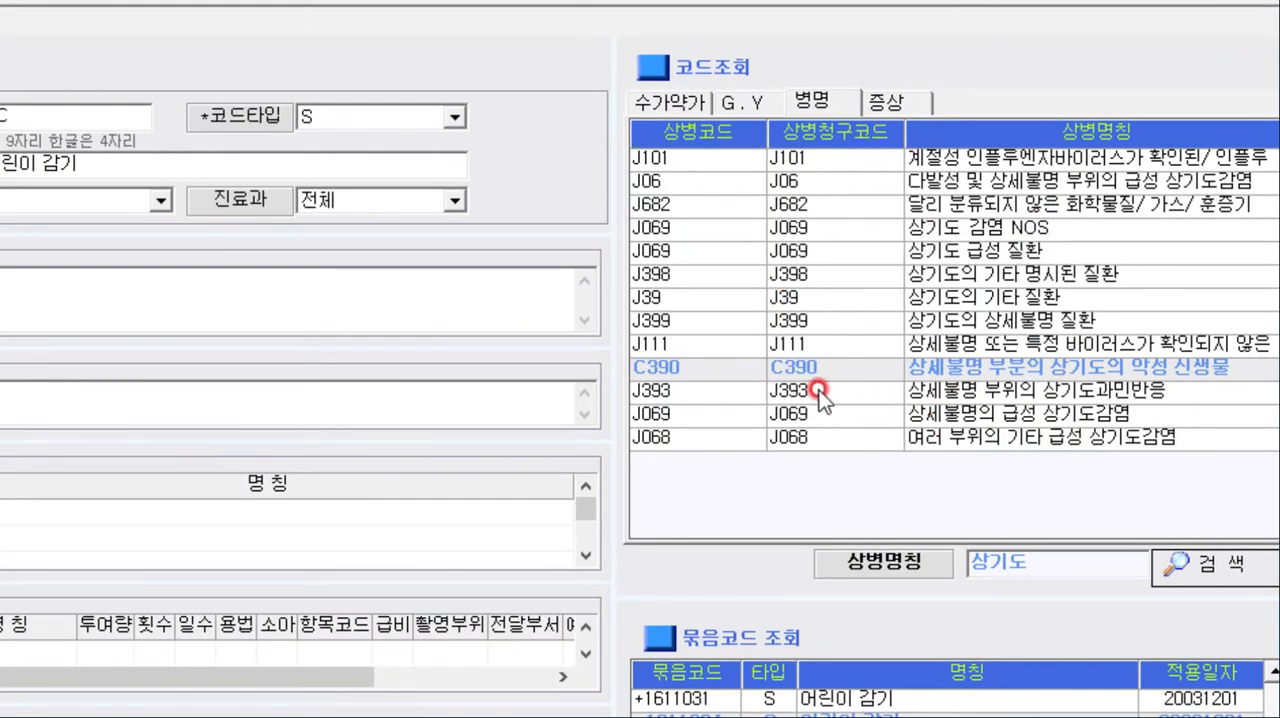
pyautogui.click(801, 414)
pyautogui.doubleClick(801, 416)
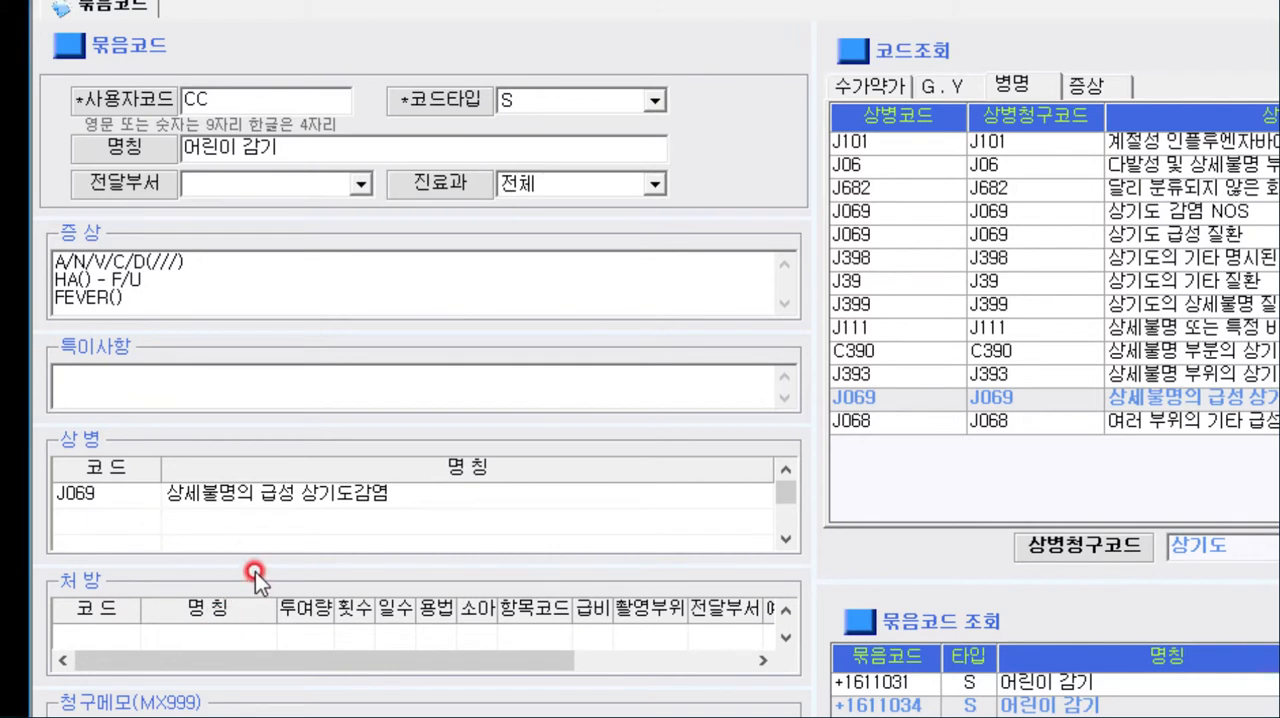
# - Enlarge the 처방 table and switch the code lookup to 수가약가 with 처방명칭 as the search criterion
pyautogui.moveTo(255, 570); pyautogui.dragTo(255, 540)
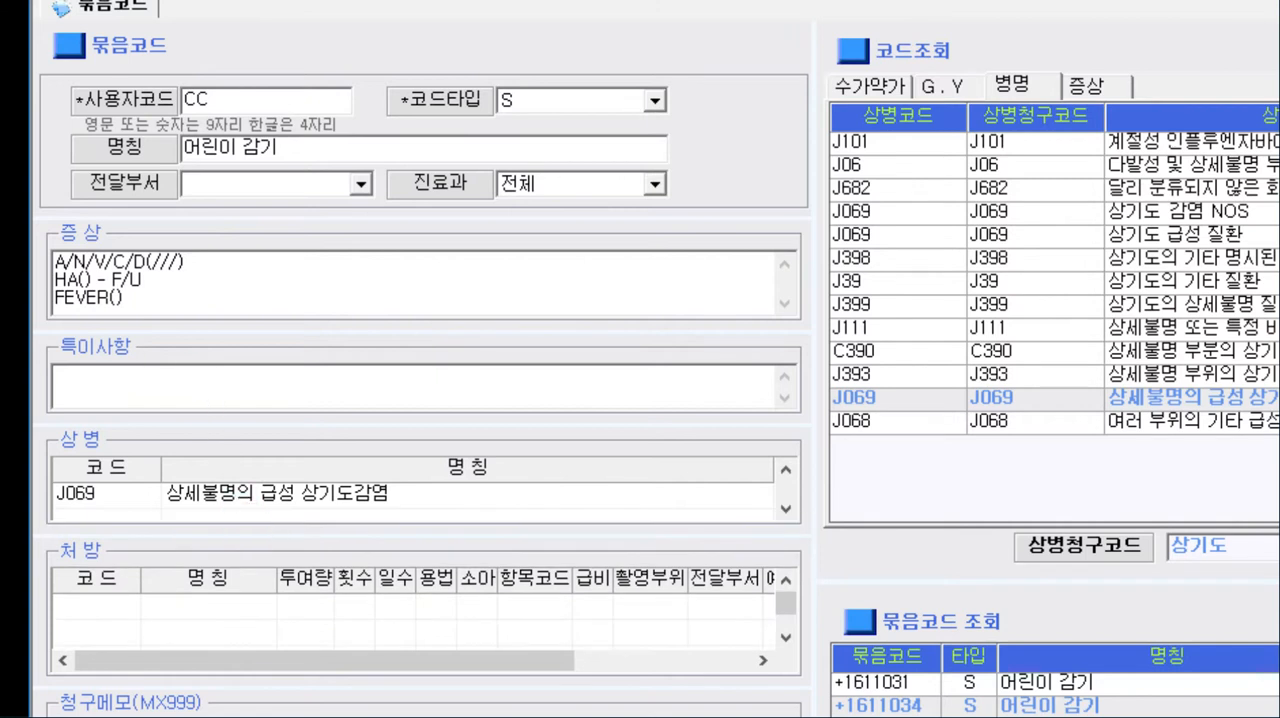
pyautogui.click(99, 566)
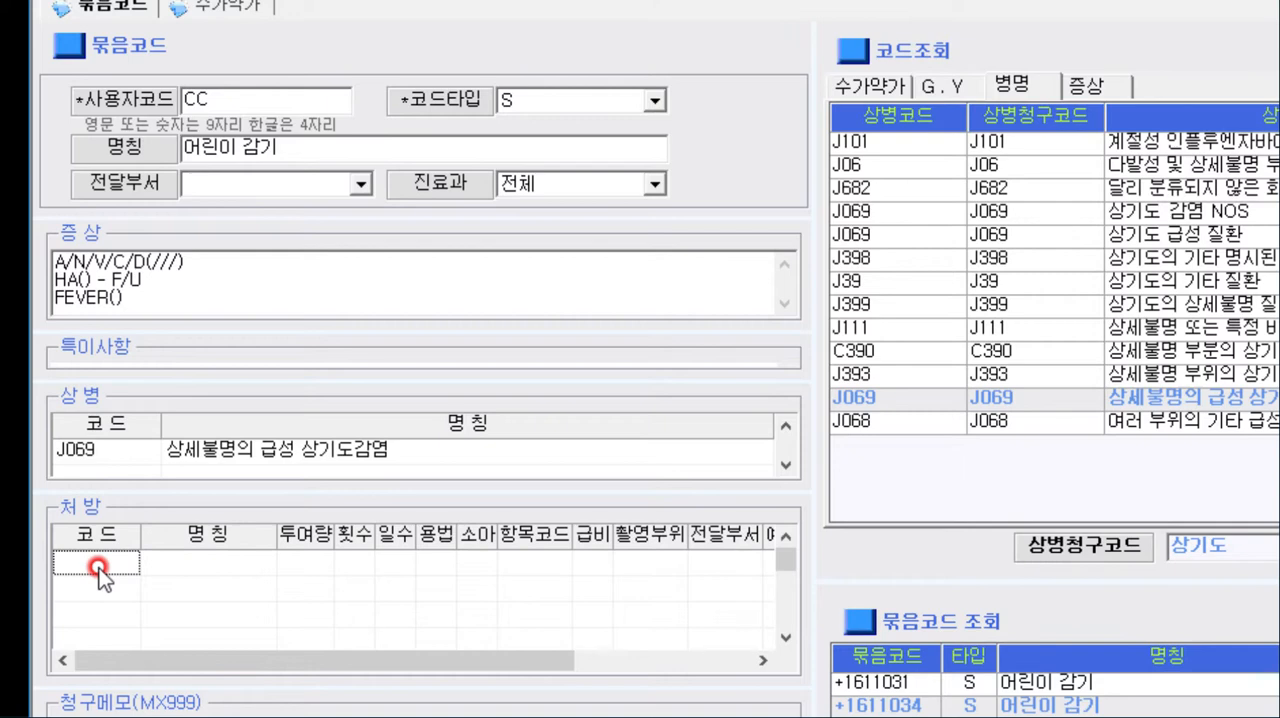
pyautogui.click(858, 86)
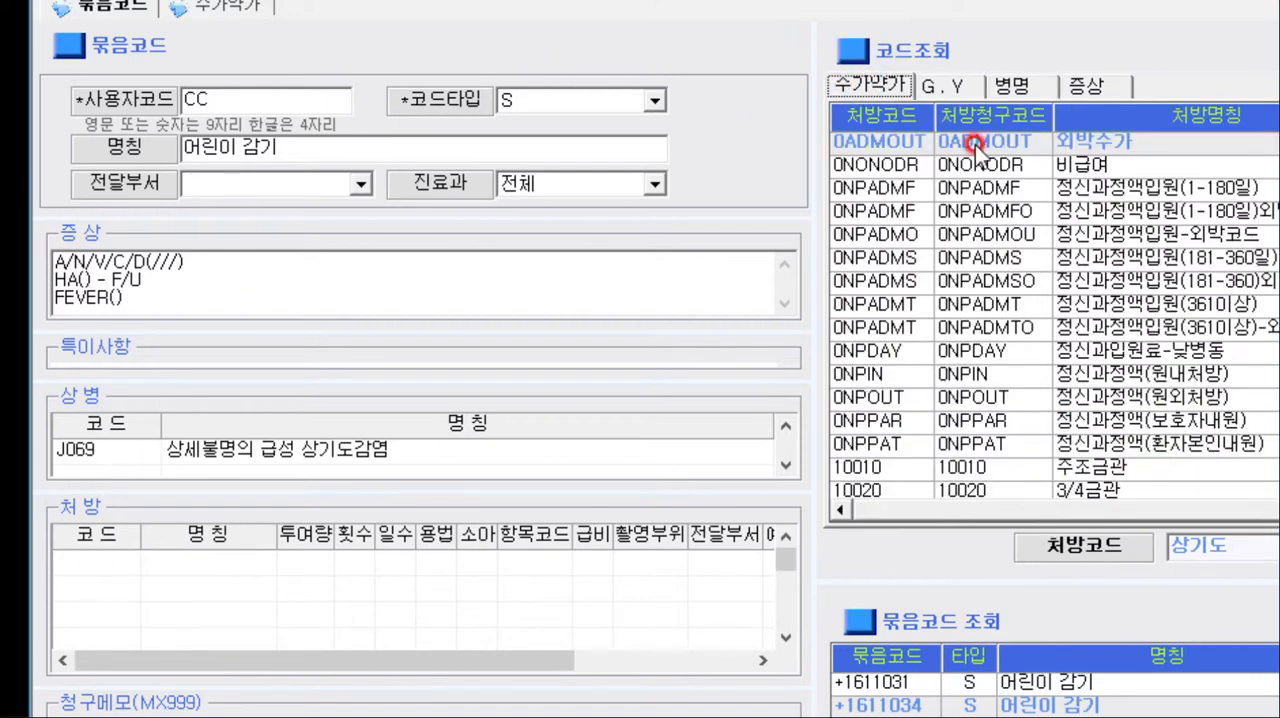
pyautogui.click(1184, 425)
pyautogui.doubleClick(1193, 544)
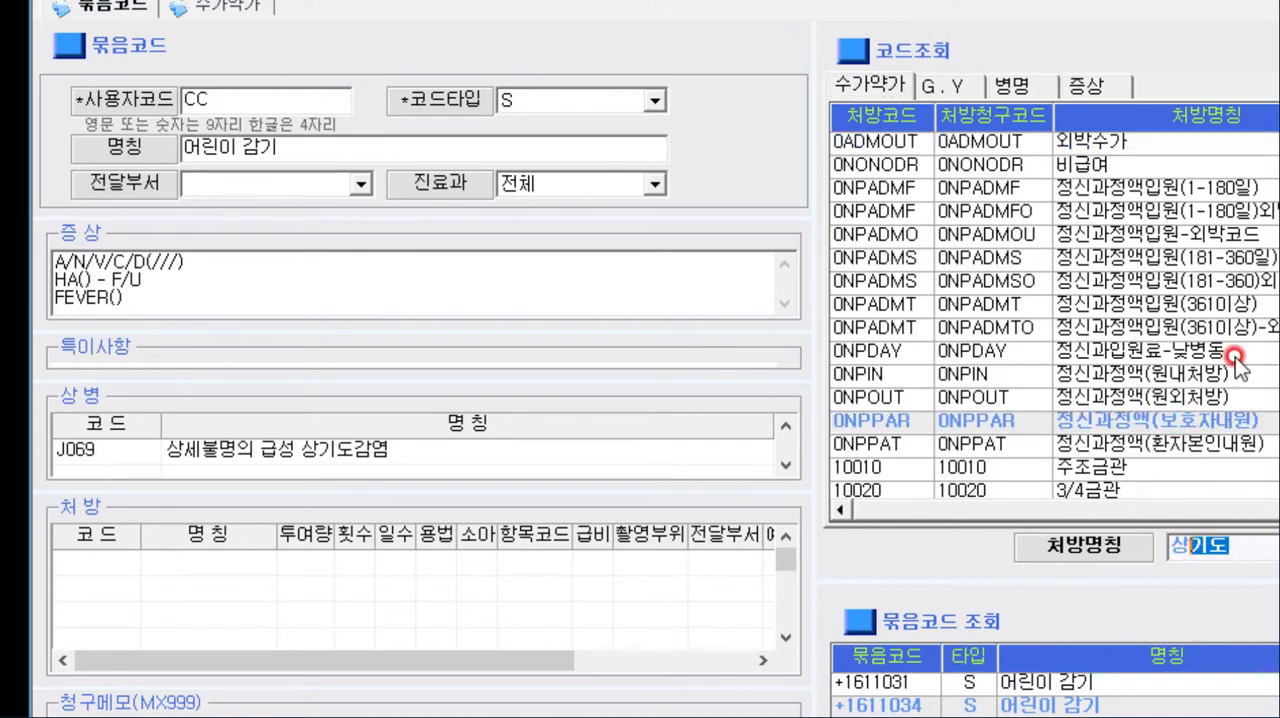
# - Search the 수가약가 codes by prescription name for 코푸스
pyautogui.write('상기도')
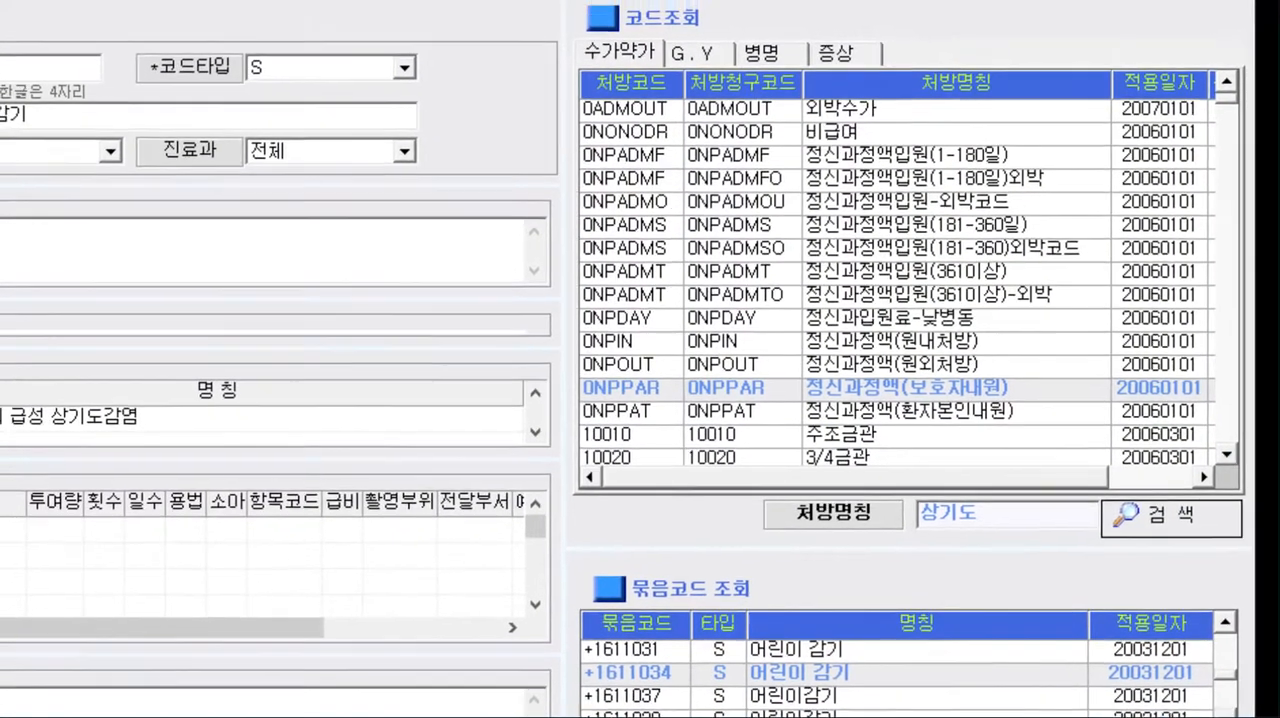
pyautogui.click(805, 533)
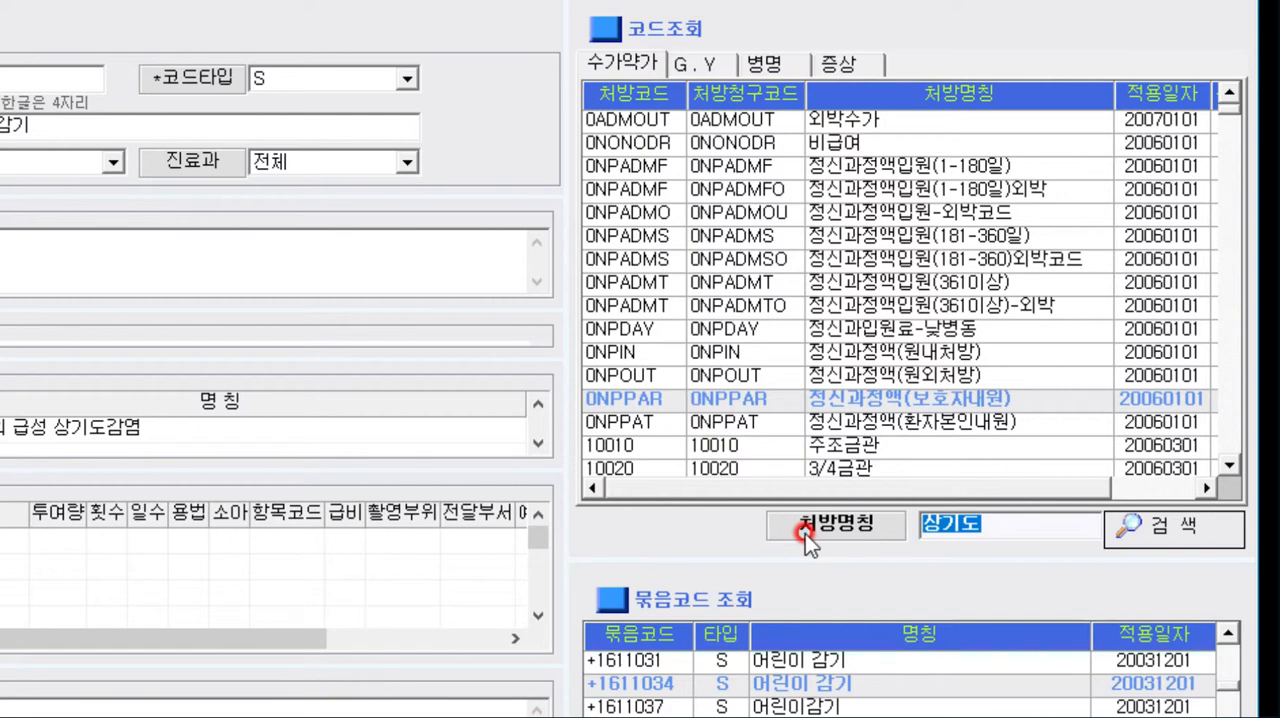
pyautogui.write('ㅋ코푸')
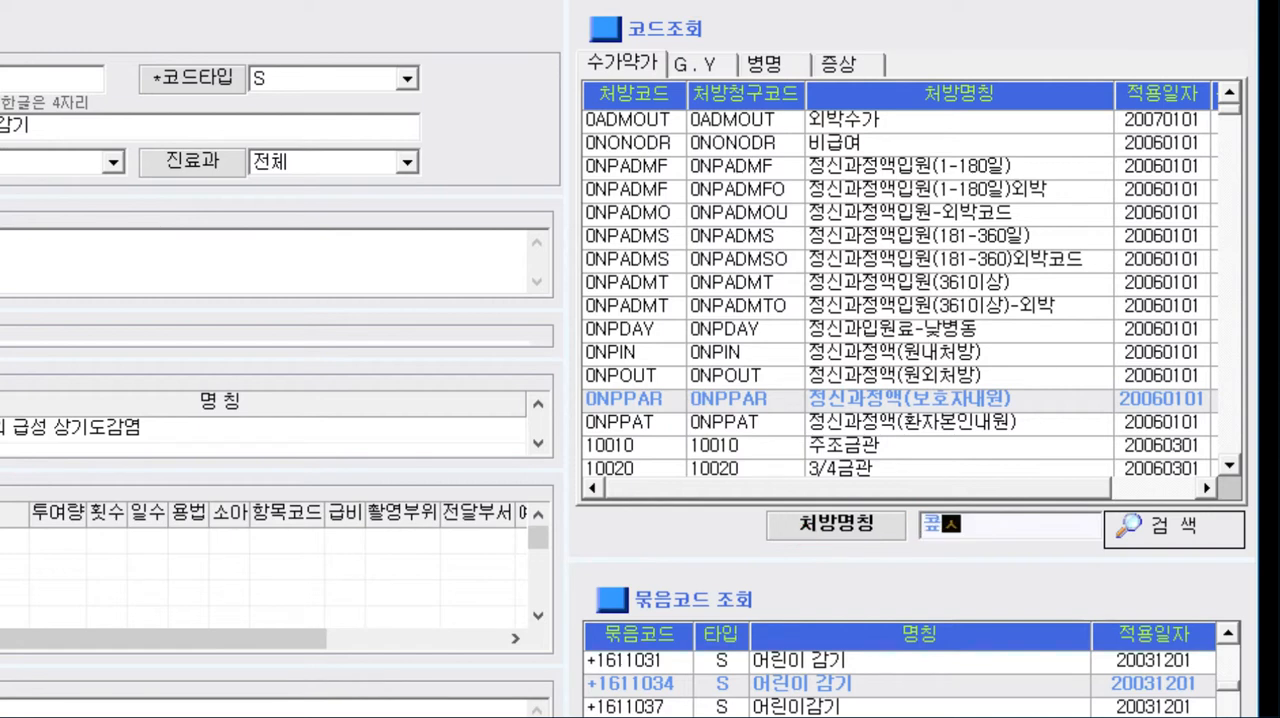
pyautogui.press('BackSpace')
pyautogui.press('BackSpace')
pyautogui.press('BackSpace')
pyautogui.write('코푸스')
pyautogui.click(1148, 528)
pyautogui.click(1153, 534)
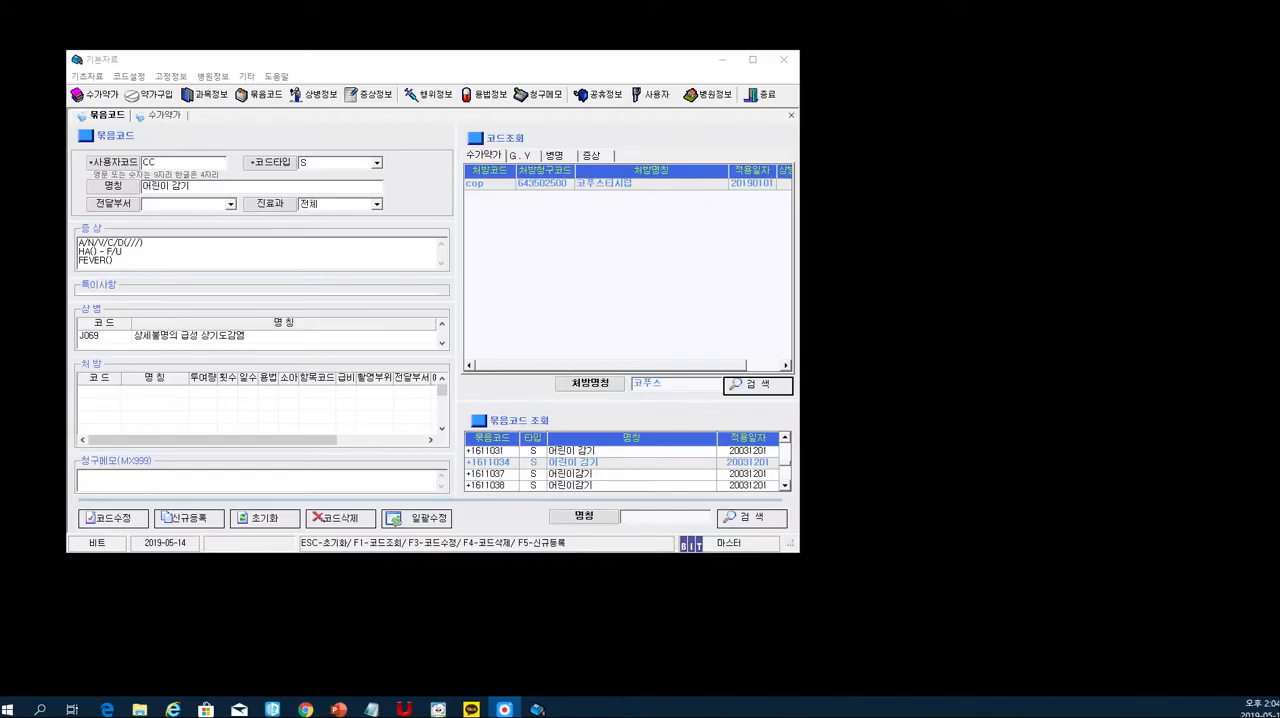
# - Open the 수가약가 information and search its code lookup by Korean name for 코푸스티
pyautogui.click(237, 62)
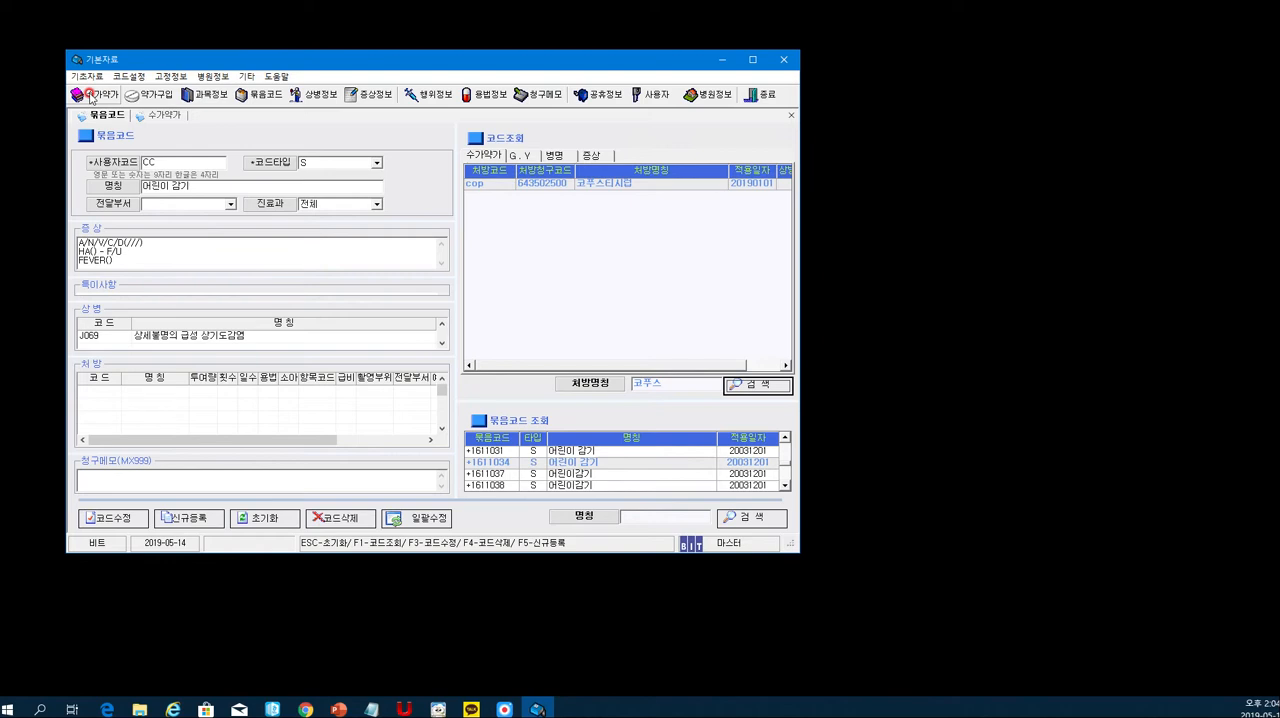
pyautogui.click(96, 95)
pyautogui.click(244, 192)
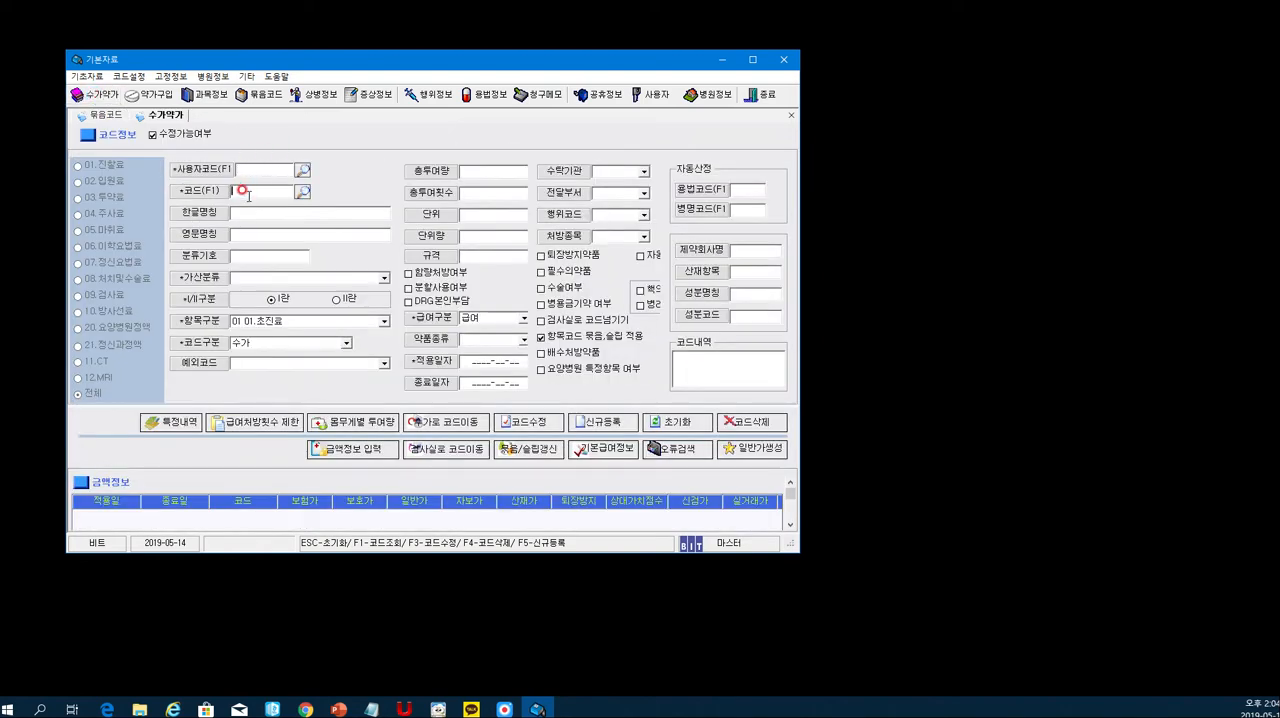
pyautogui.click(302, 190)
pyautogui.click(500, 525)
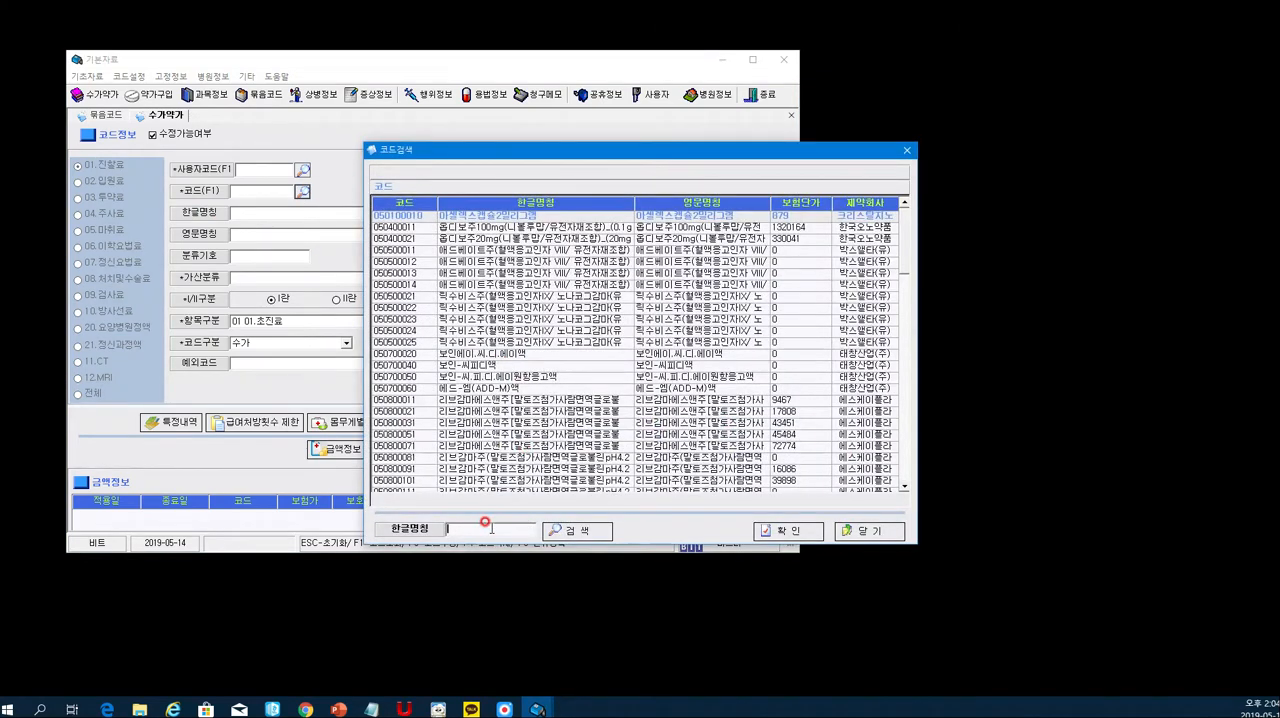
pyautogui.write('테스')
pyautogui.press('Return')
# - Load code 643502500 코푸스티시럽 into the 수가약가 form and enter cop as its user code
pyautogui.click(481, 260)
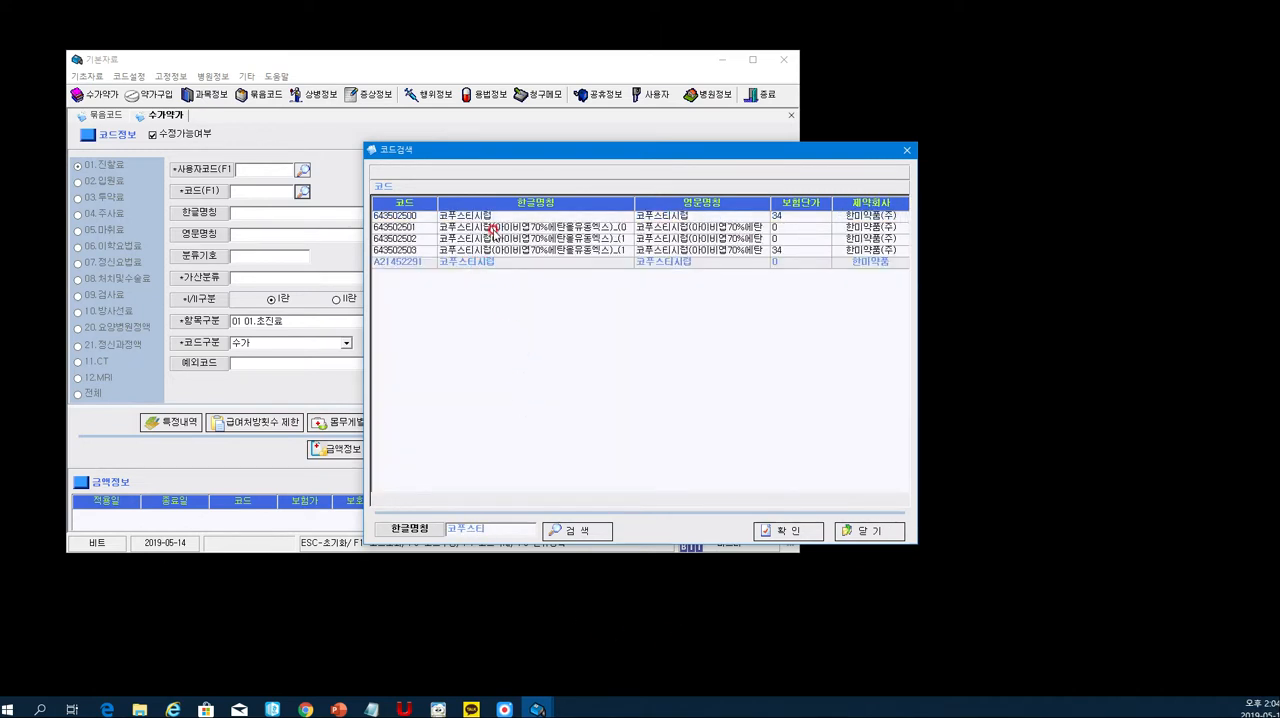
pyautogui.doubleClick(503, 215)
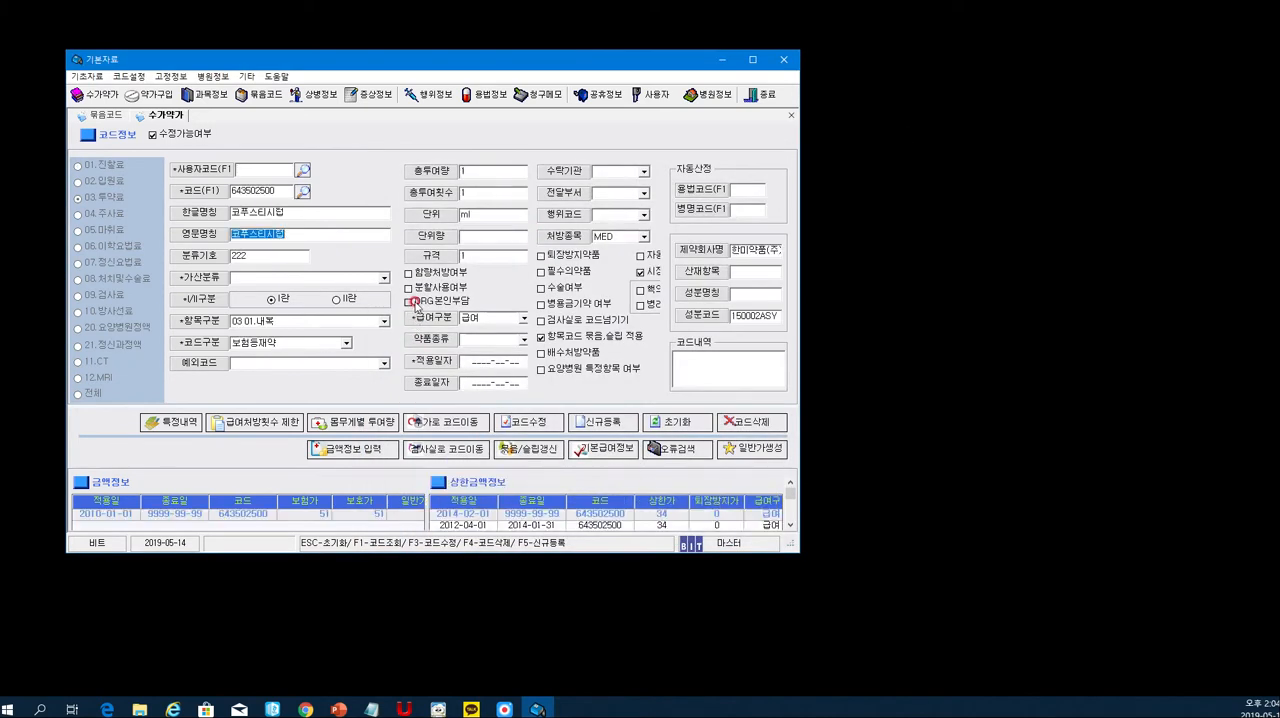
pyautogui.click(262, 171)
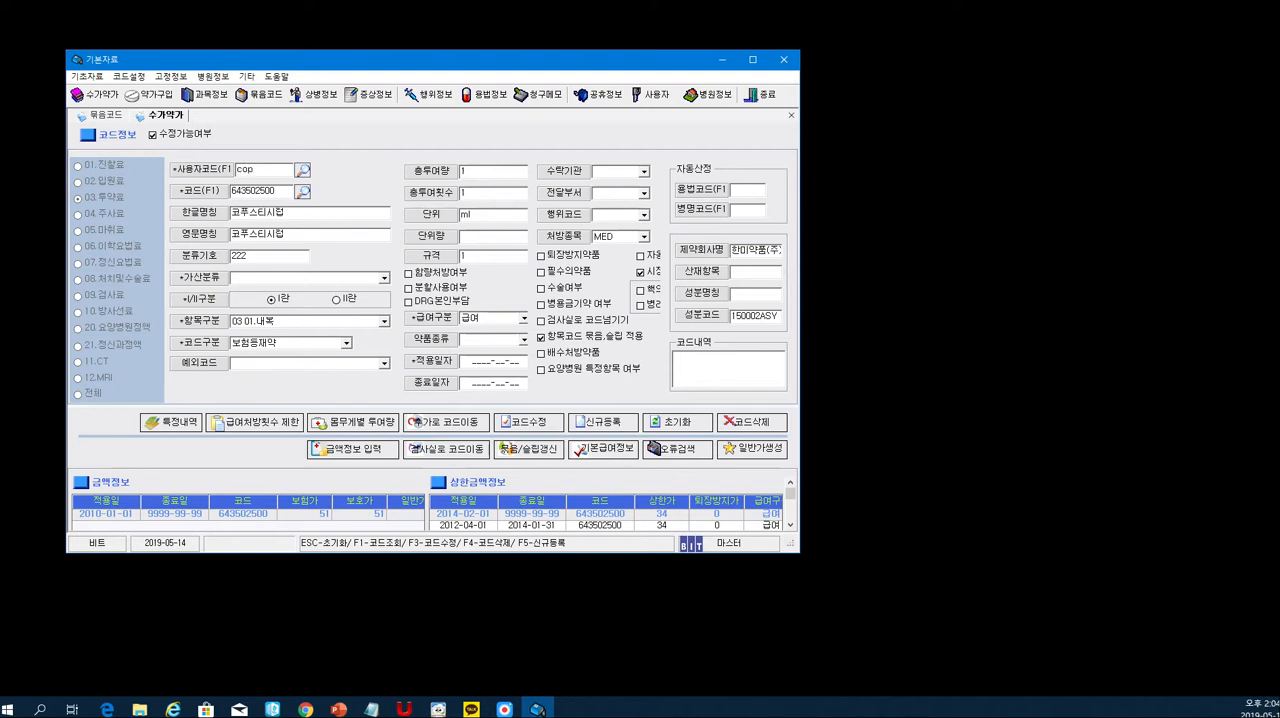
# - Return to the 묶음코드 form and add cop 코푸스티시럽 to the 처방 list
pyautogui.click(92, 116)
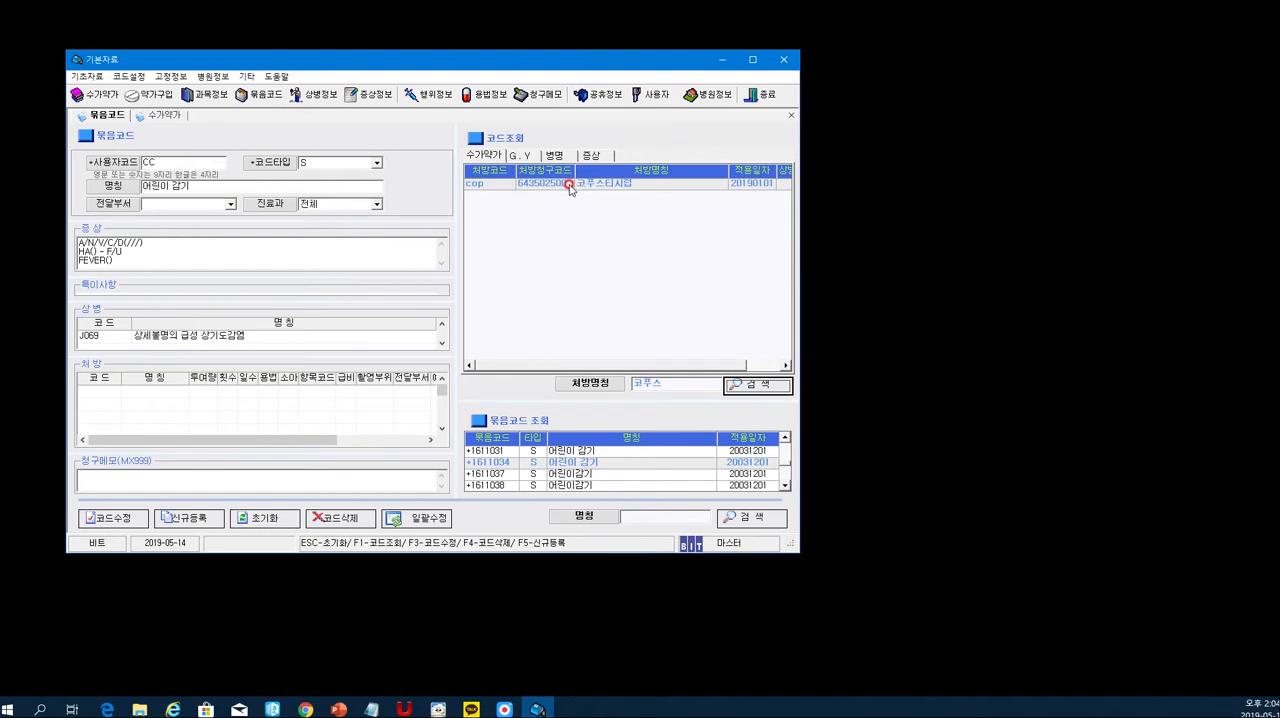
pyautogui.doubleClick(500, 186)
pyautogui.click(97, 403)
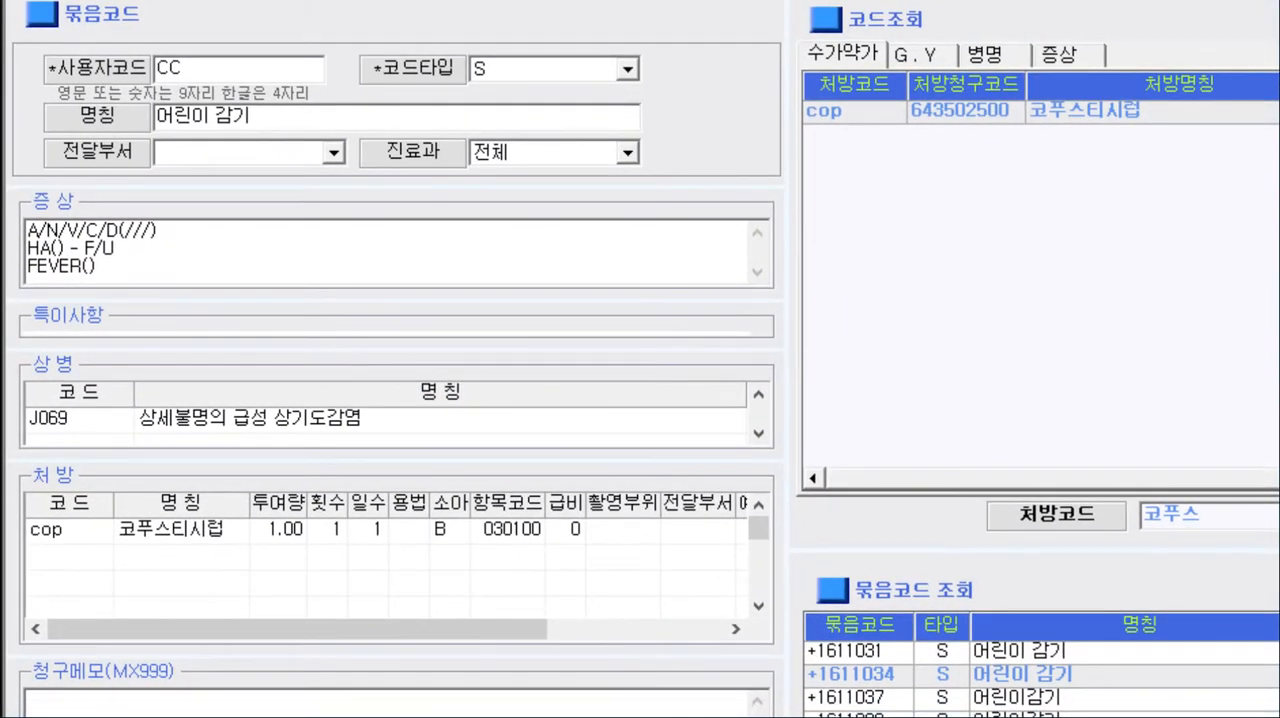
pyautogui.click(69, 558)
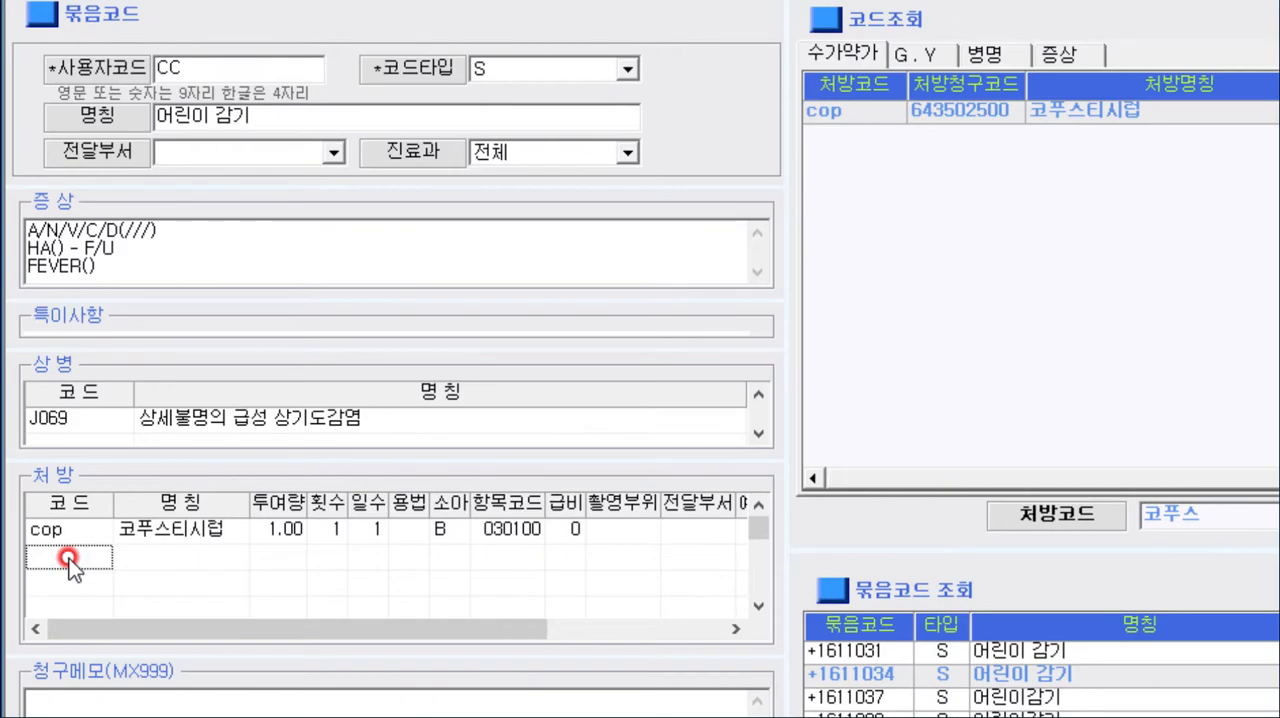
pyautogui.doubleClick(69, 558)
pyautogui.moveTo(1128, 14); pyautogui.dragTo(657, 23)
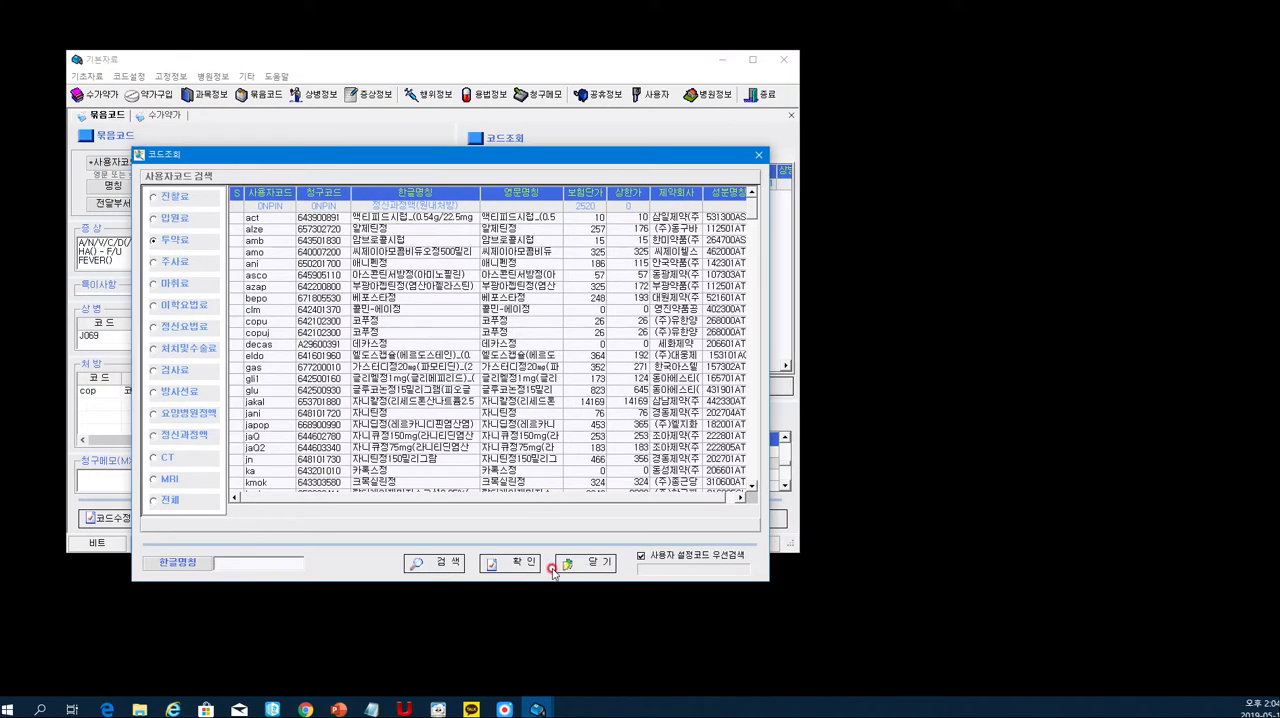
pyautogui.click(600, 562)
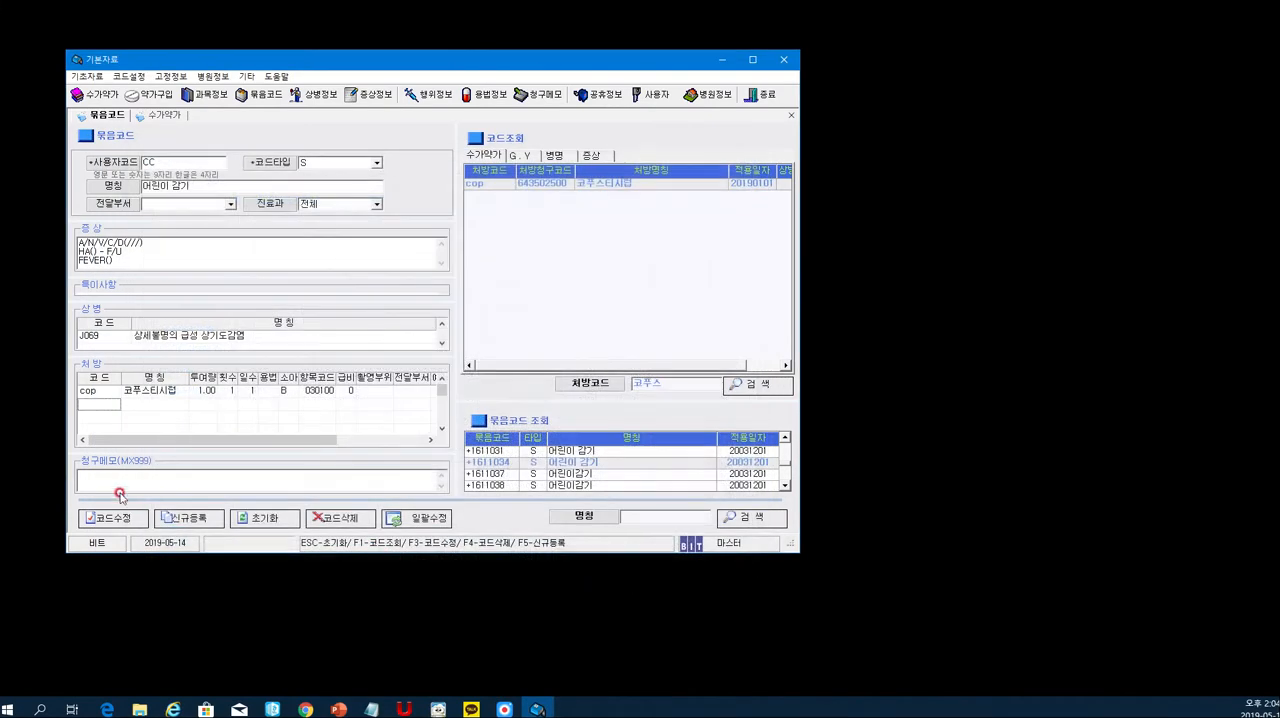
# - Look up 슈다 from the next empty 처방 row and add suda 슈다페드정 to the prescriptions
pyautogui.doubleClick(100, 408)
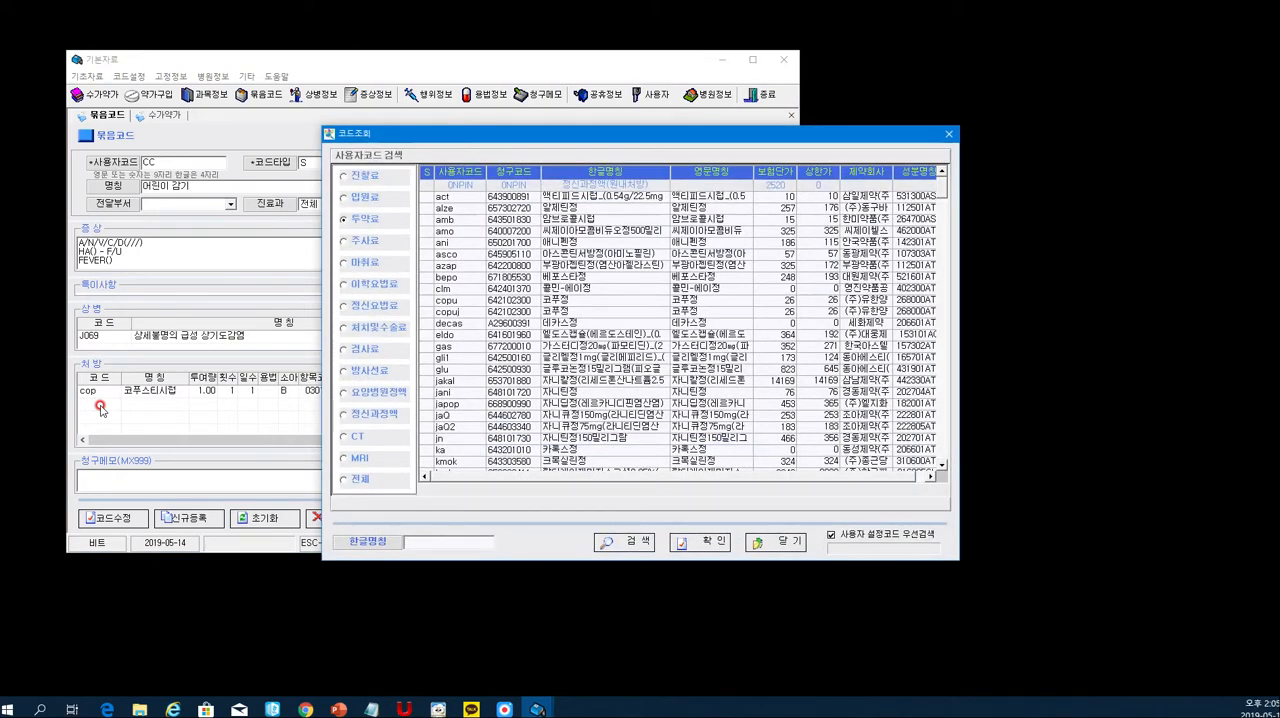
pyautogui.write('슈다')
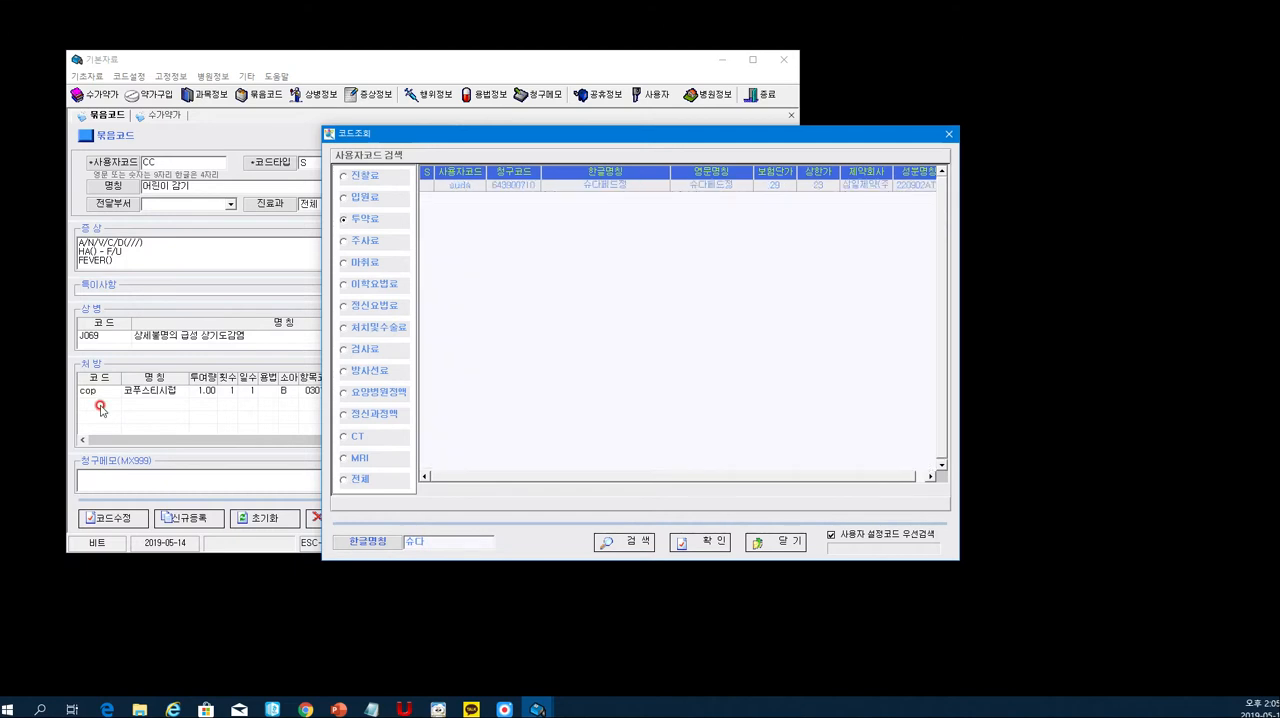
pyautogui.doubleClick(492, 190)
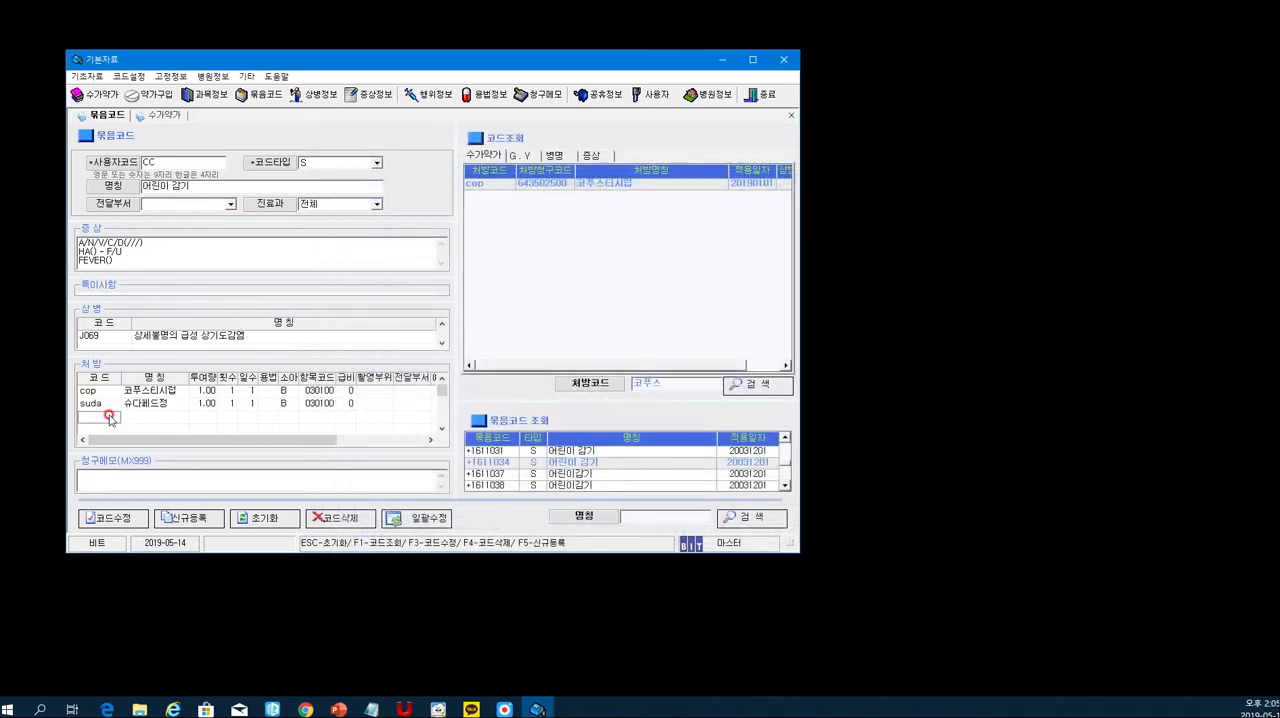
# - Look up 뮤코라 from the next empty 처방 row and add muco 뮤코라제정 to the prescriptions
pyautogui.write('ab')
pyautogui.doubleClick(108, 416)
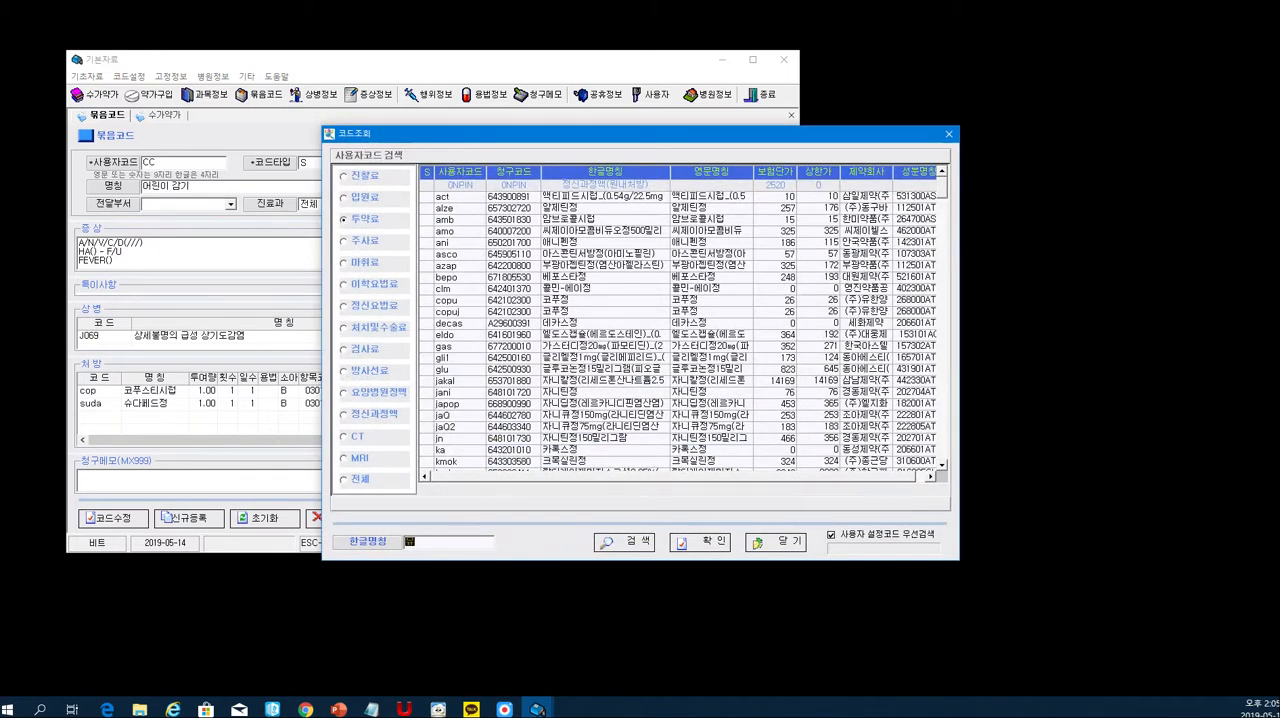
pyautogui.press('Return')
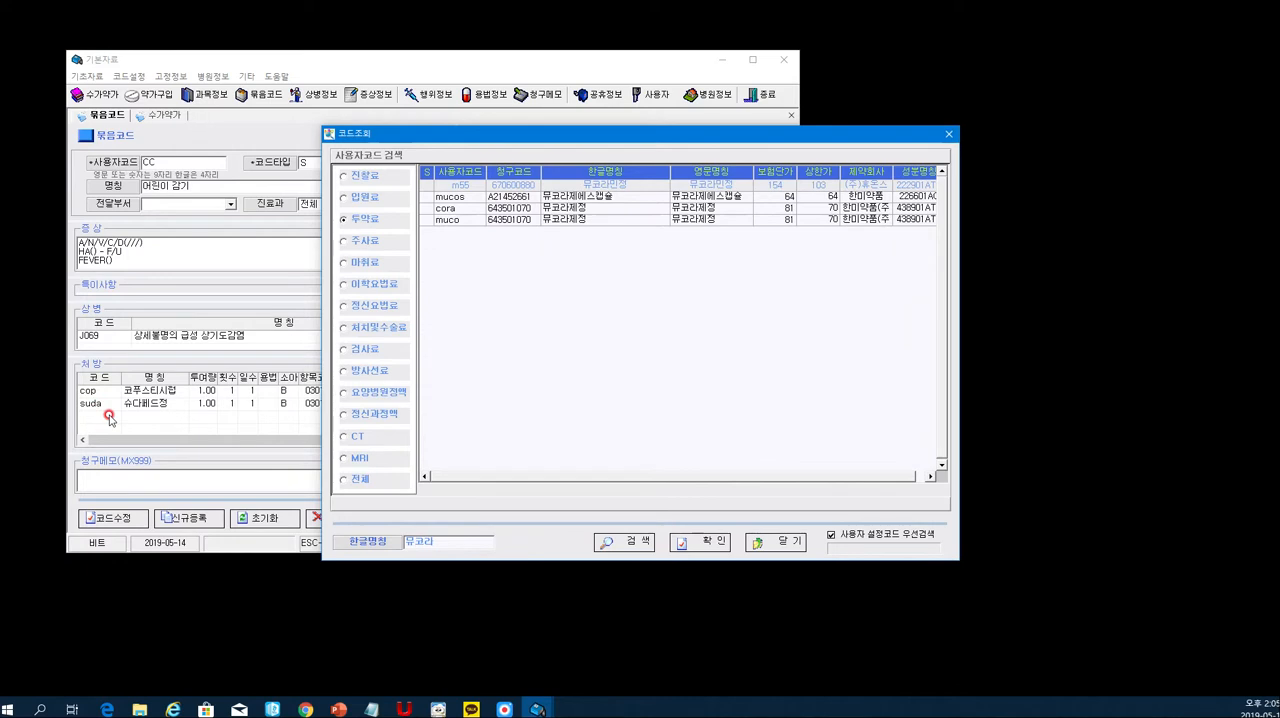
pyautogui.click(564, 196)
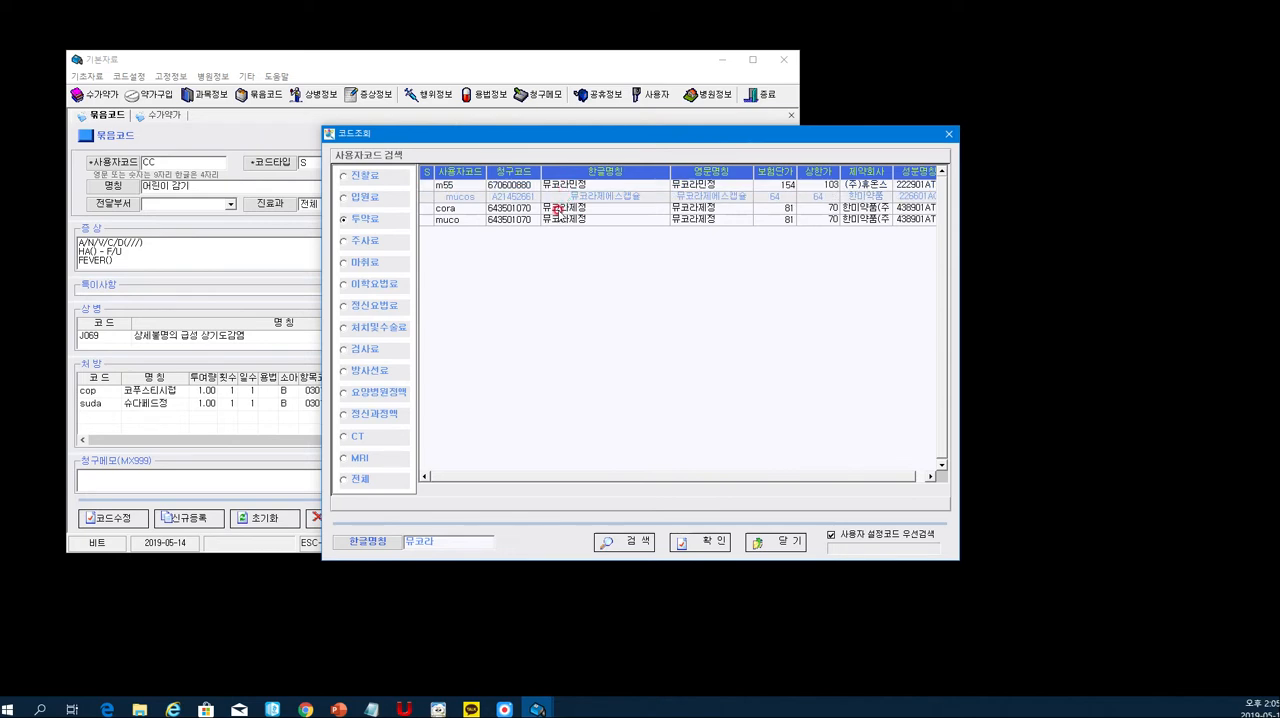
pyautogui.click(559, 219)
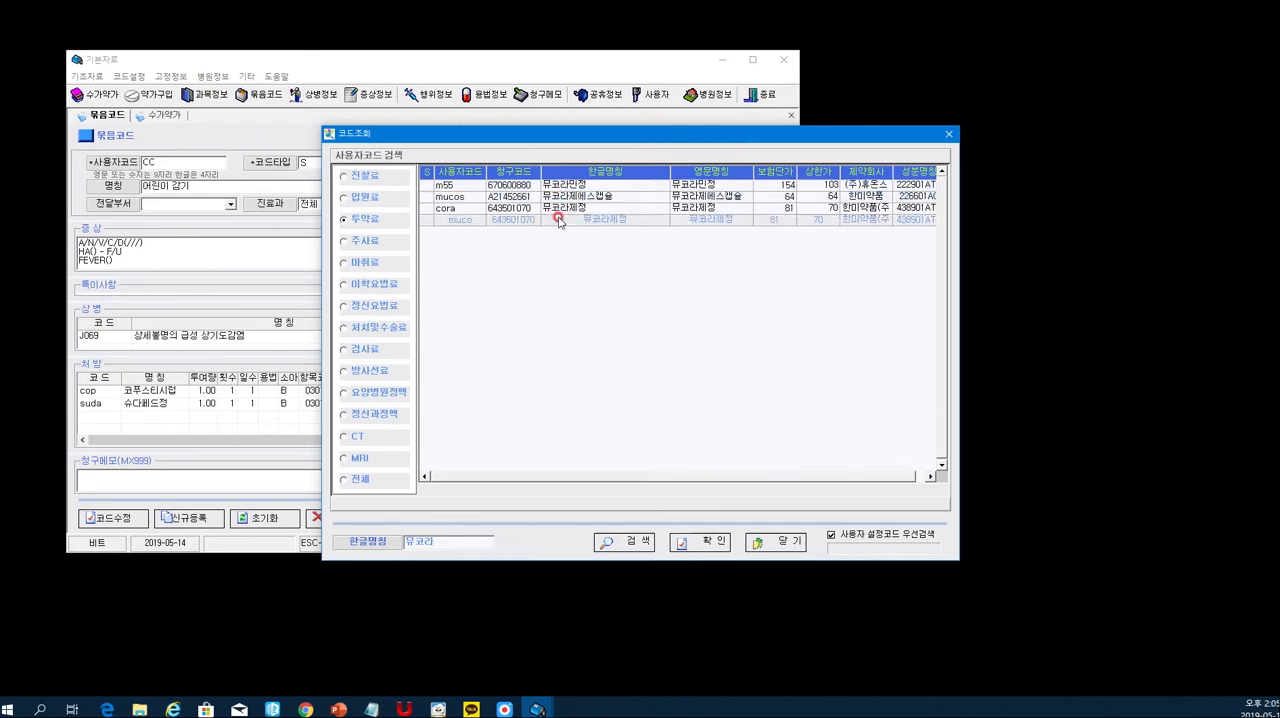
pyautogui.doubleClick(559, 219)
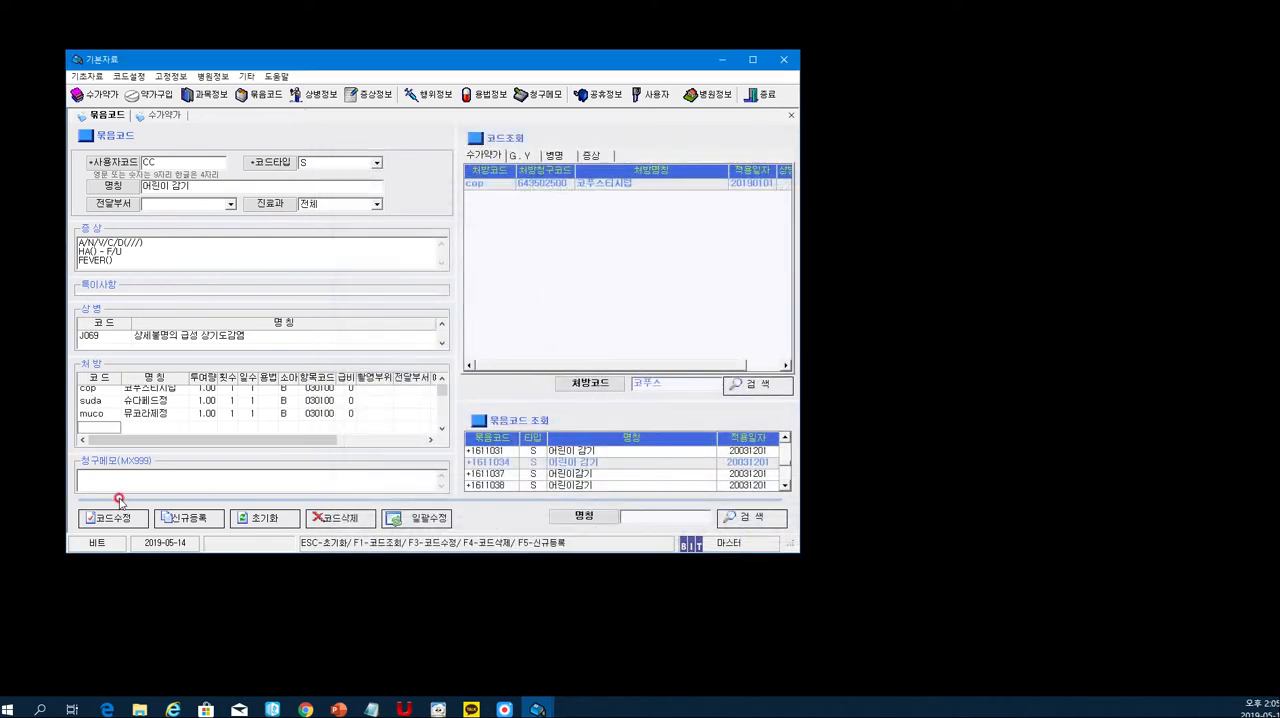
# - Look up 어린이 from the next empty 처방 row, add bru 어린이부루펜시럽 and enlarge the 처방 table slightly
pyautogui.doubleClick(104, 430)
pyautogui.click(428, 542)
pyautogui.write('어린이')
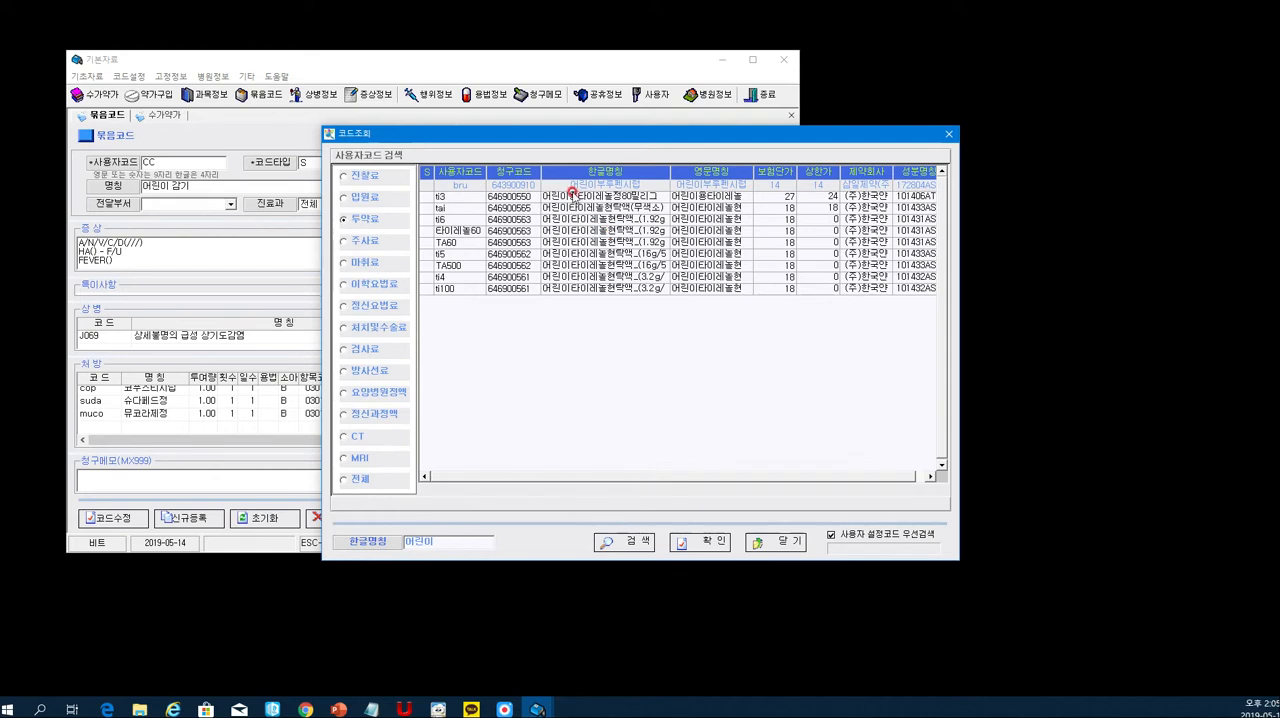
pyautogui.doubleClick(658, 188)
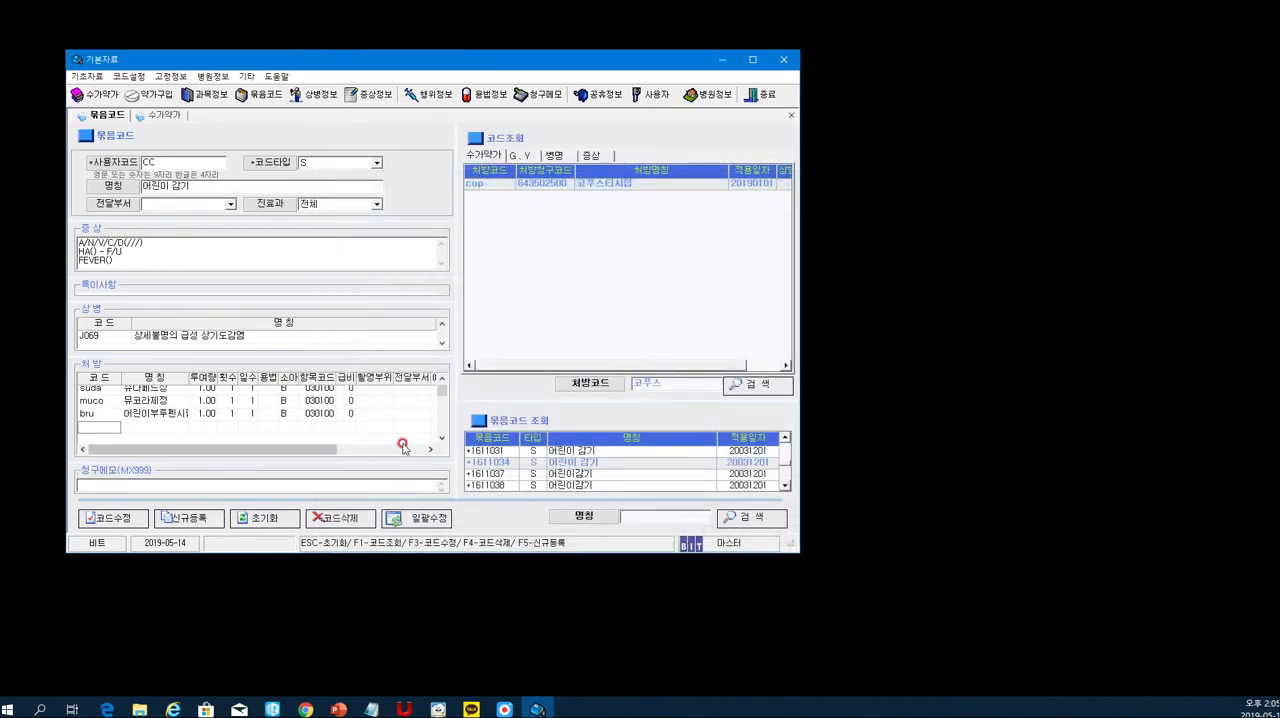
pyautogui.click(442, 380)
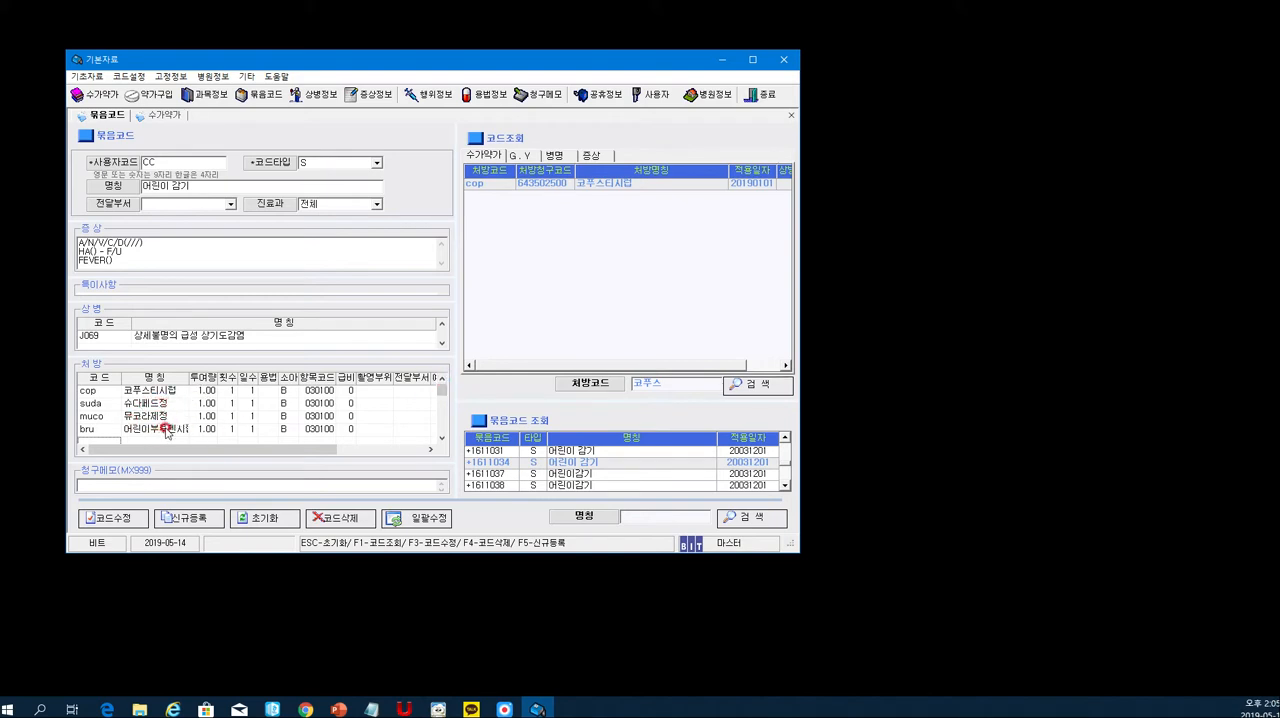
# - Register the completed bundle code CC as a new entry and confirm the registration
pyautogui.moveTo(273, 63); pyautogui.dragTo(278, 50)
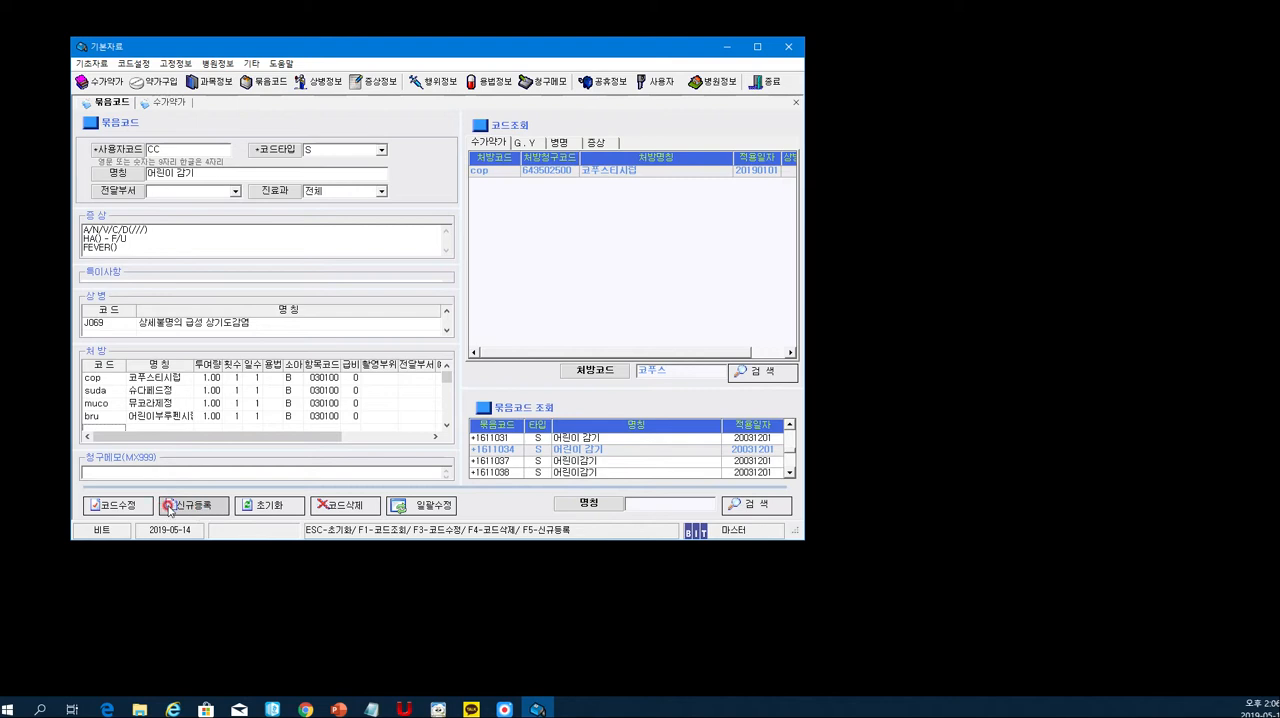
pyautogui.click(203, 508)
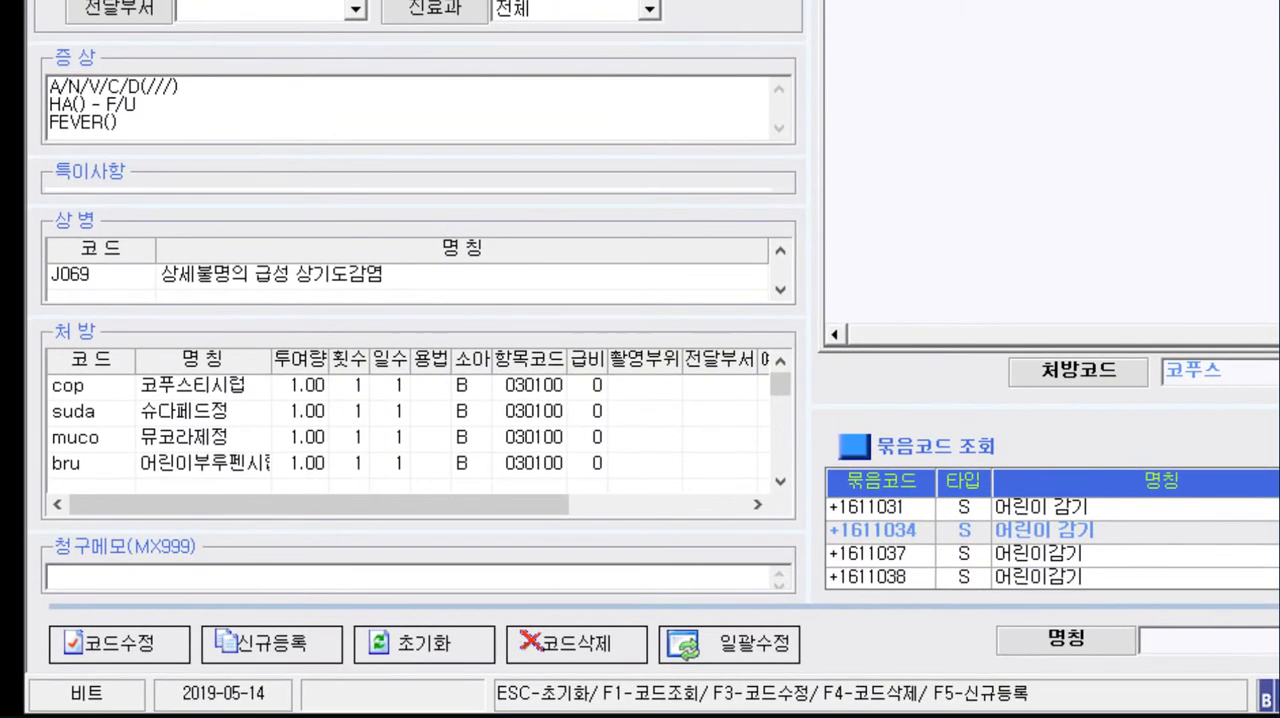
pyautogui.click(387, 534)
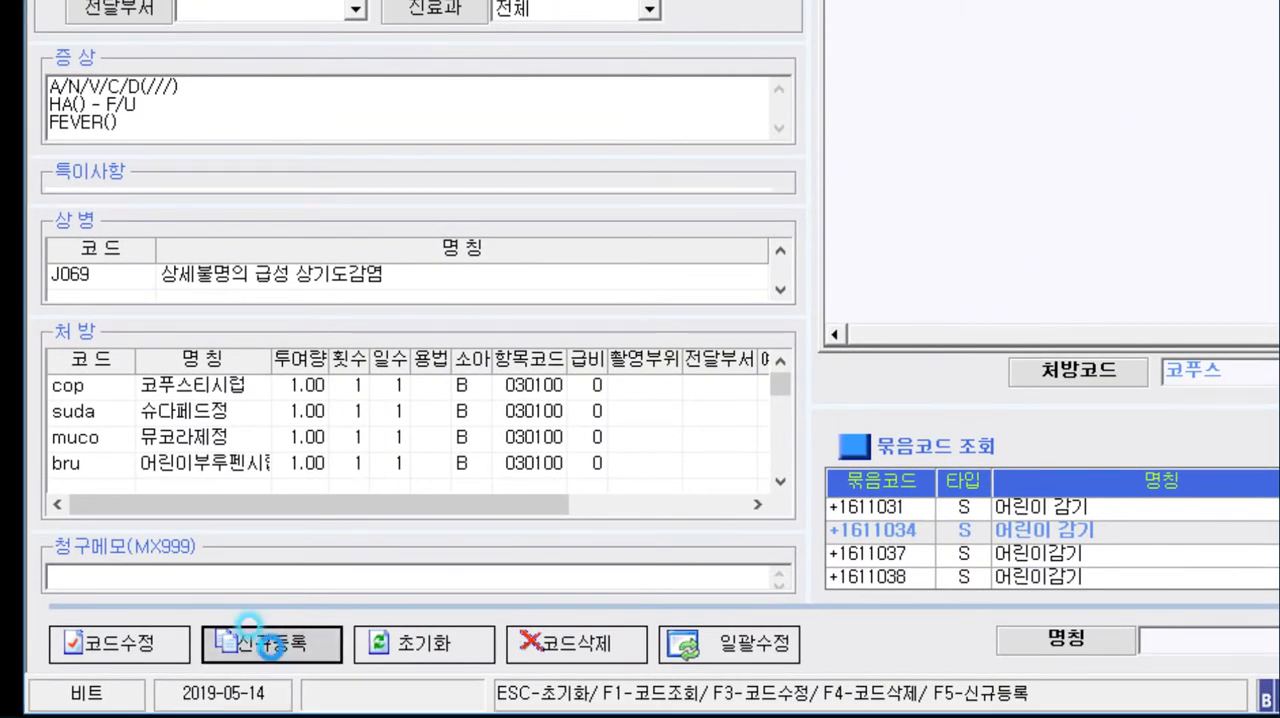
pyautogui.moveTo(1137, 283); pyautogui.dragTo(347, 170)
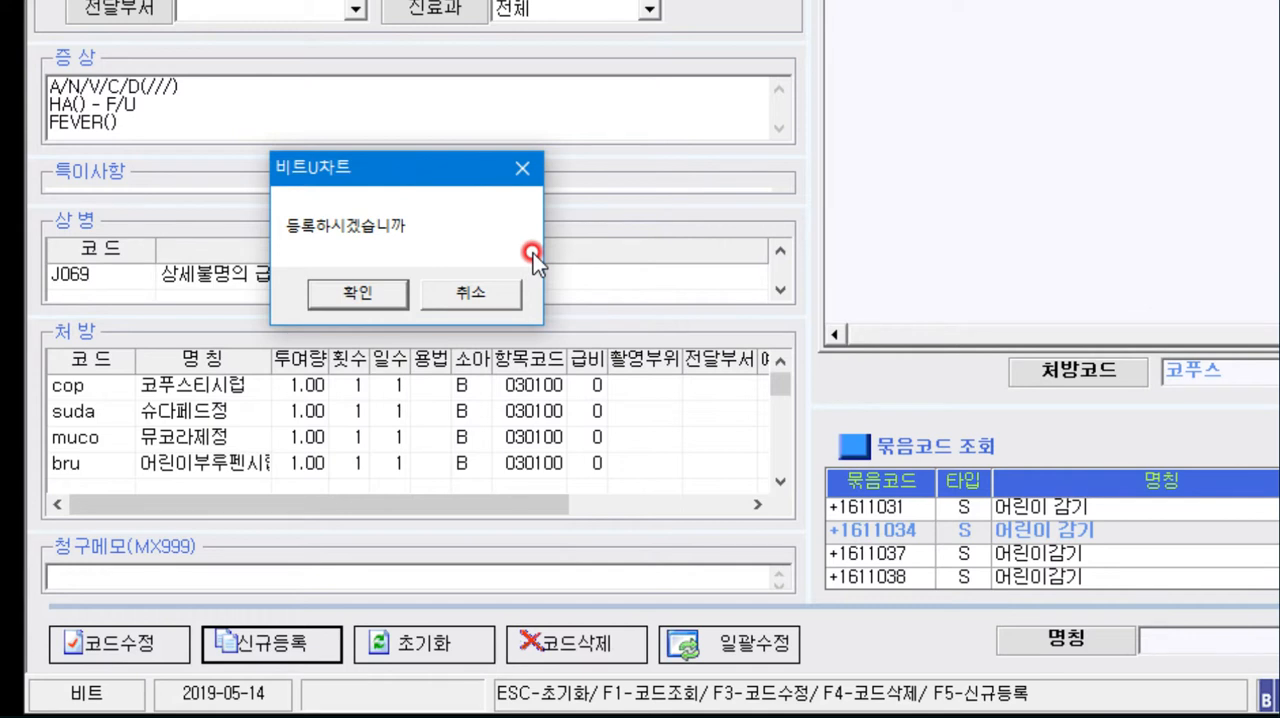
pyautogui.click(378, 294)
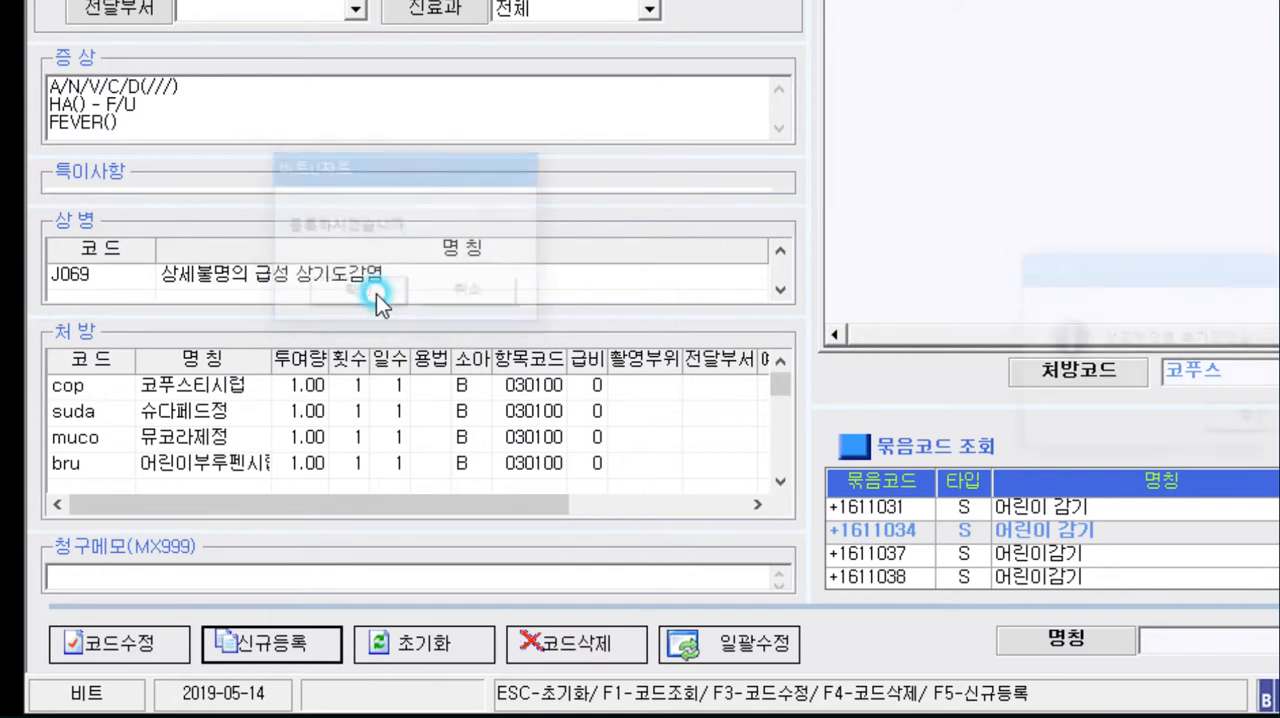
pyautogui.moveTo(988, 264); pyautogui.dragTo(237, 137)
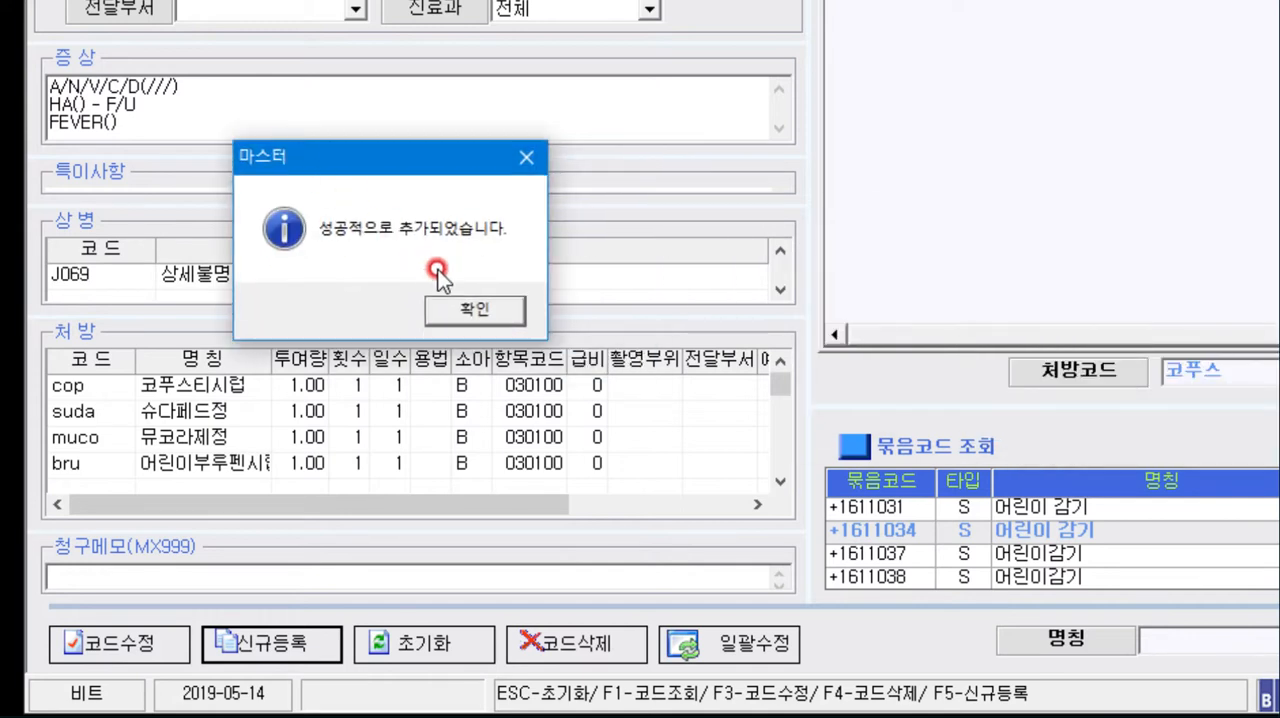
pyautogui.click(469, 312)
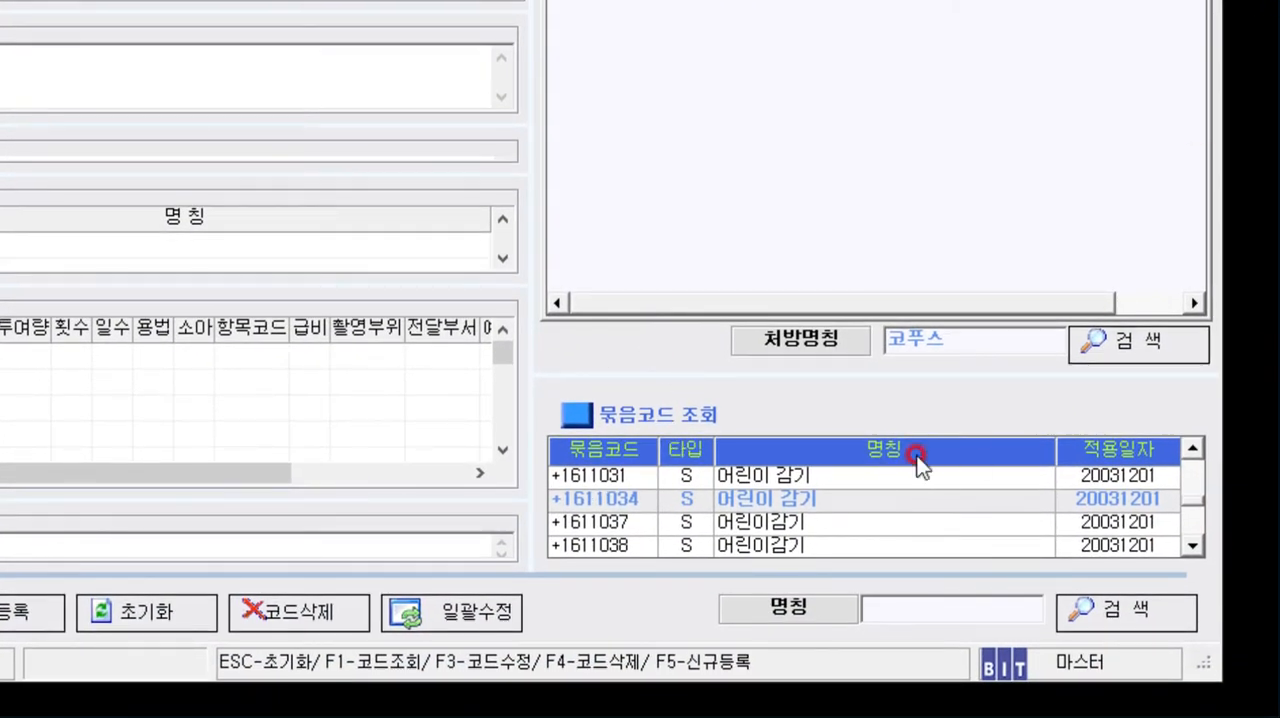
# - Search the bundle codes by 명칭 for CC, trying both upper-case and lower-case spelling
pyautogui.click(889, 602)
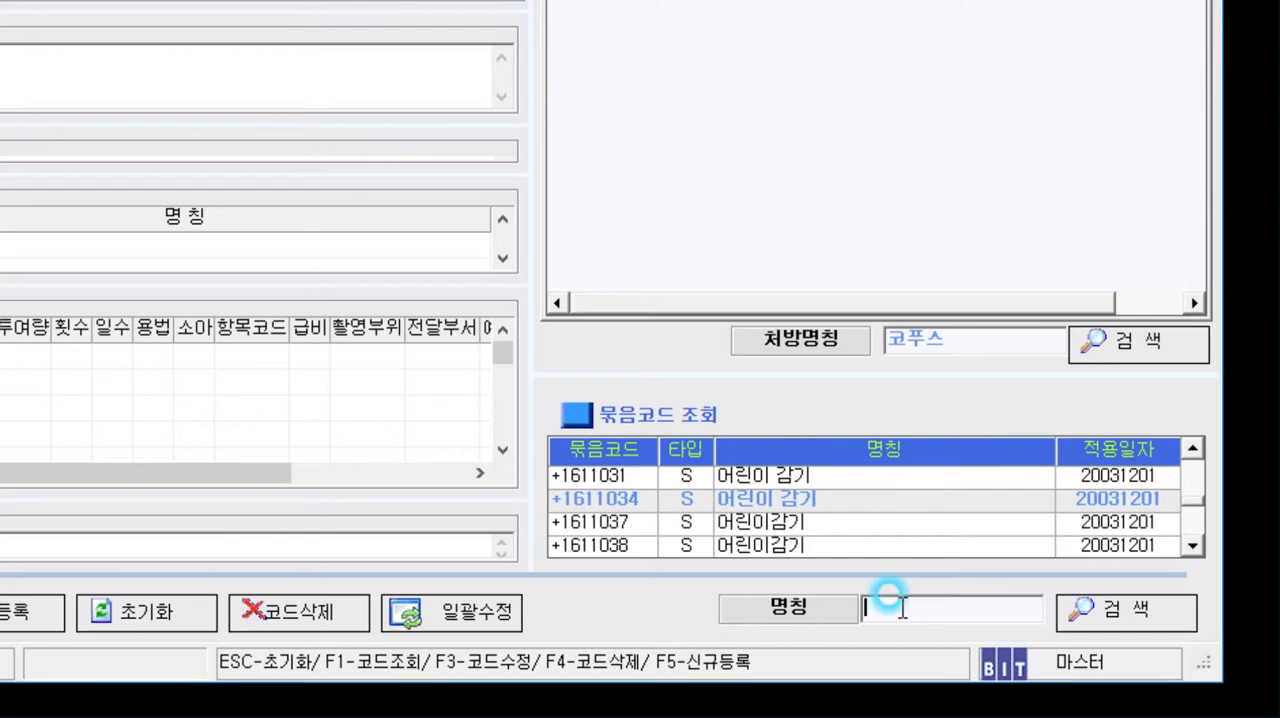
pyautogui.write('ㅊ')
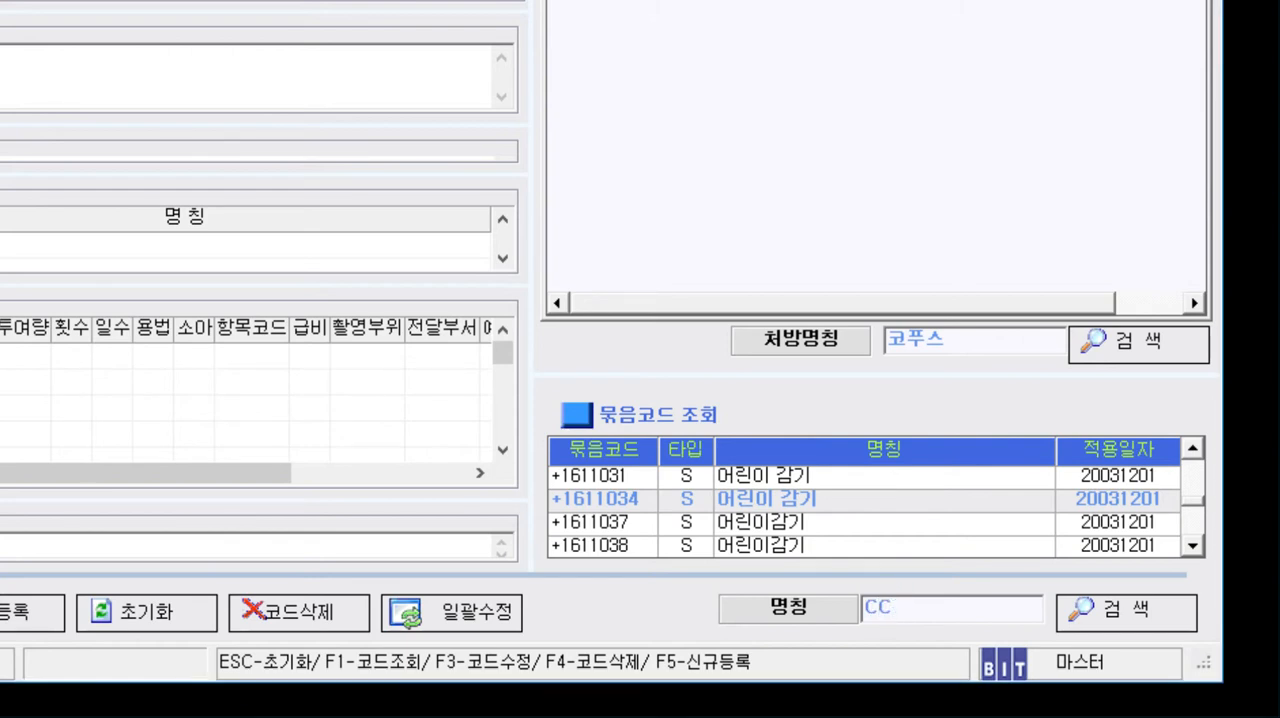
pyautogui.click(1133, 614)
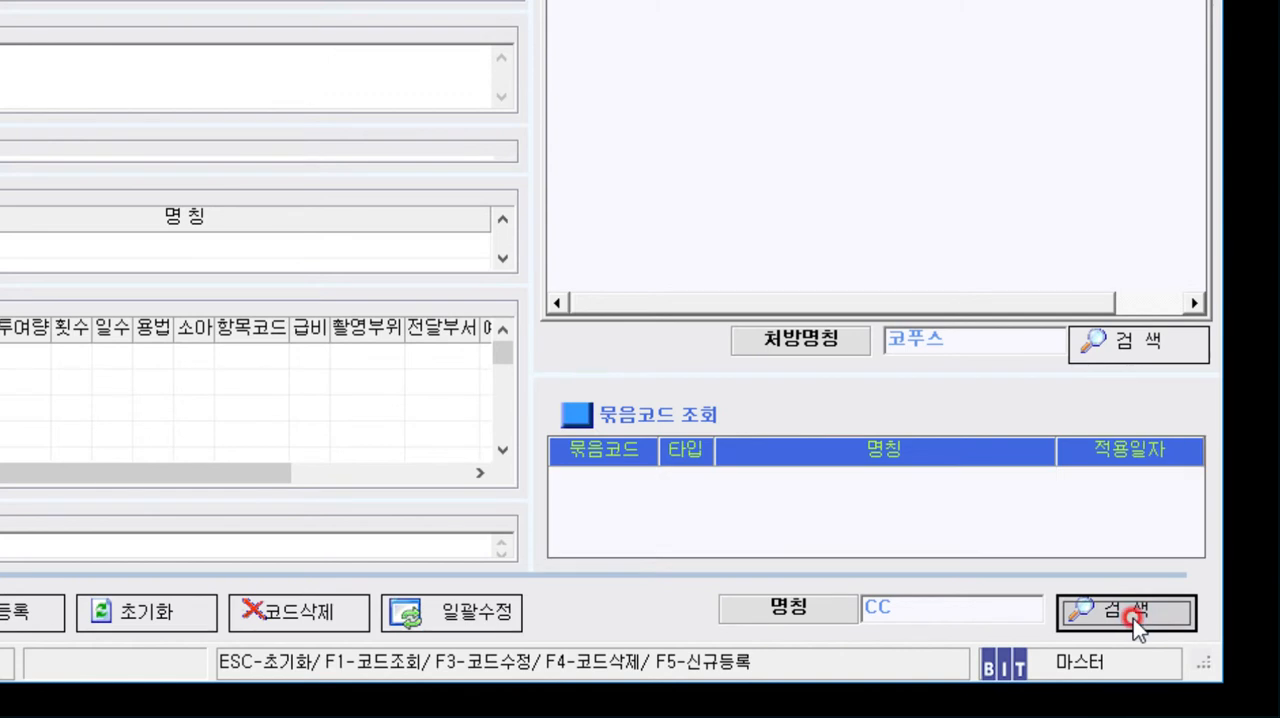
pyautogui.click(921, 604)
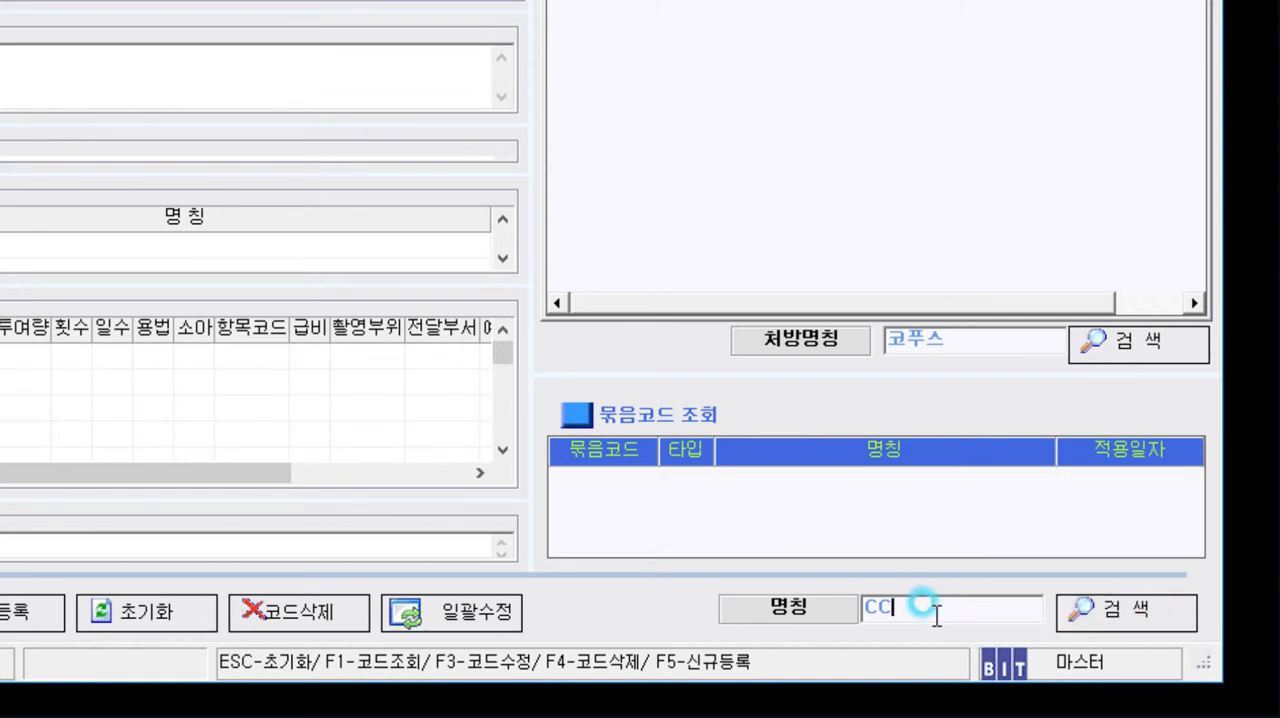
pyautogui.moveTo(940, 608); pyautogui.dragTo(850, 625)
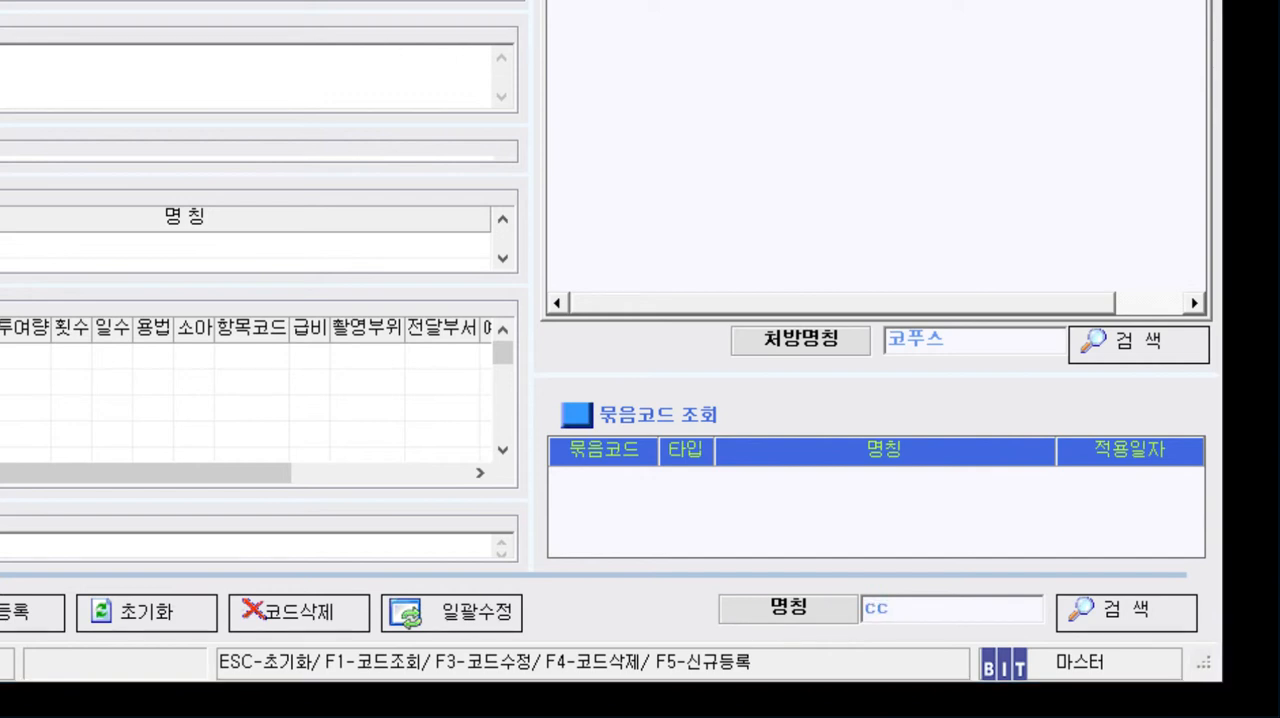
pyautogui.moveTo(909, 608); pyautogui.dragTo(778, 621)
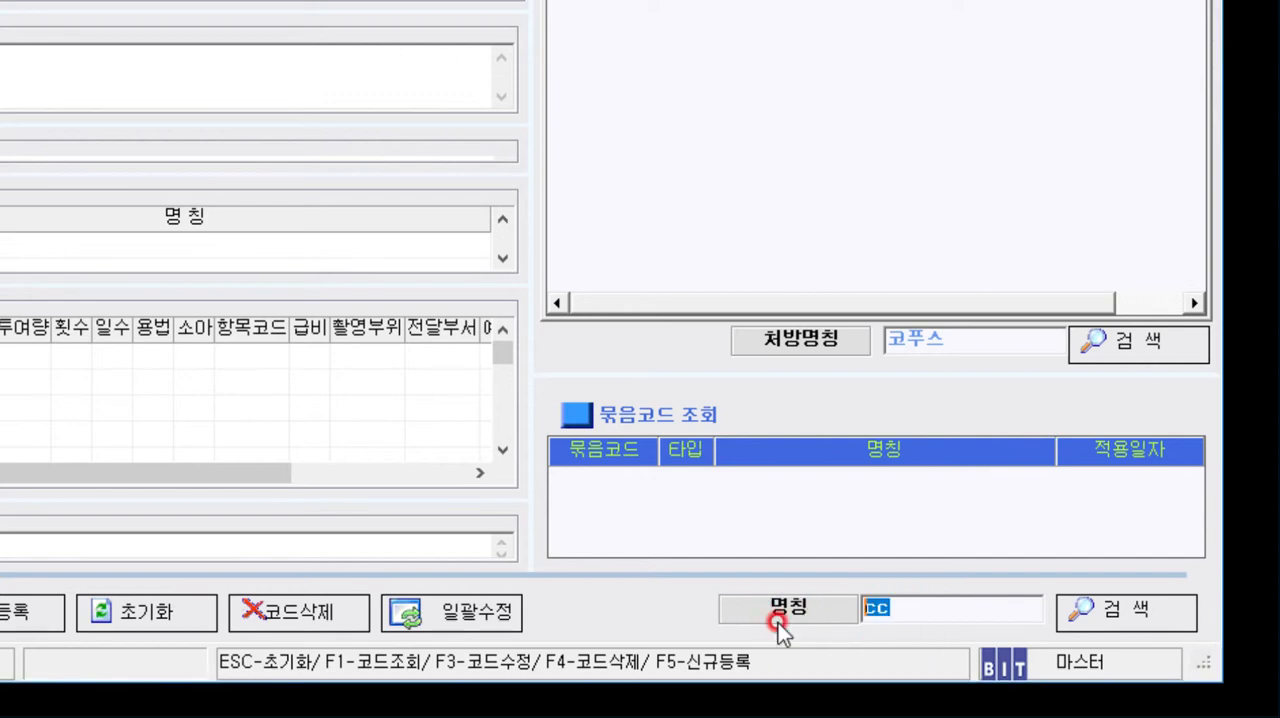
pyautogui.press('BackSpace')
pyautogui.click(903, 603)
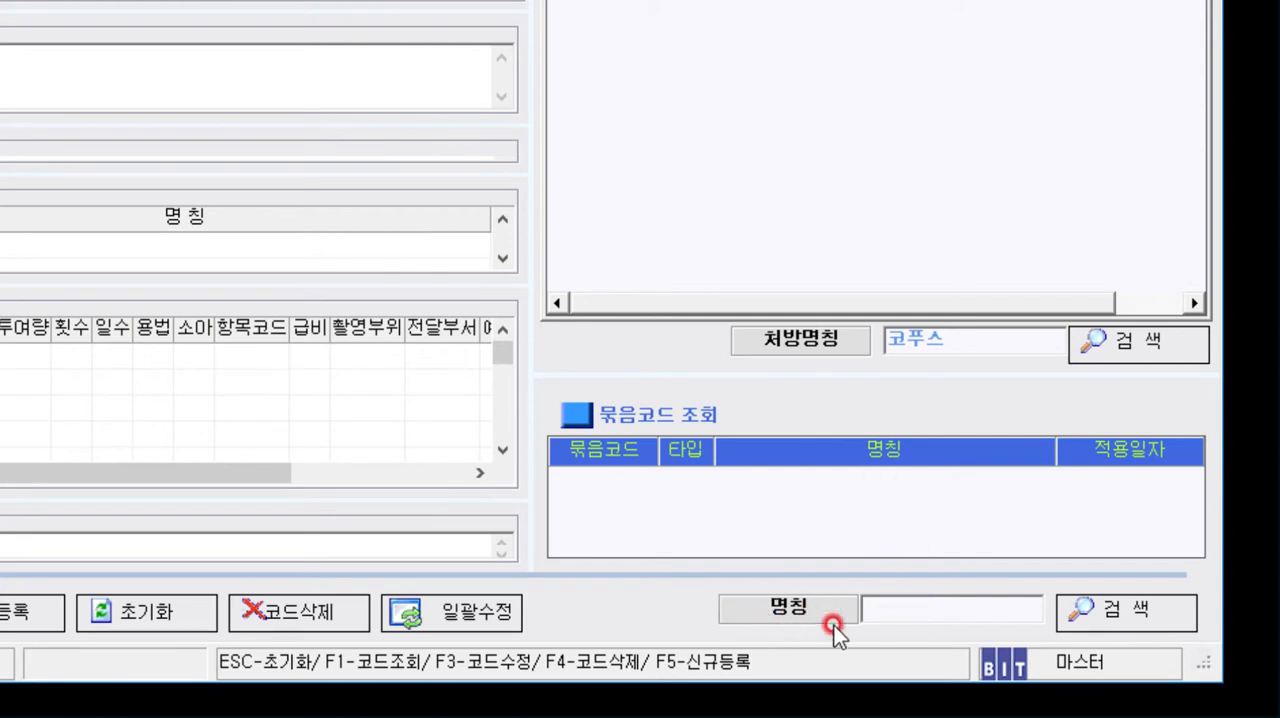
pyautogui.write('CC')
pyautogui.click(1120, 612)
# - Clear the 명칭 search term and list all bundle codes
pyautogui.click(880, 602)
pyautogui.press('BackSpace')
pyautogui.press('Return')
pyautogui.click(866, 606)
pyautogui.click(1077, 607)
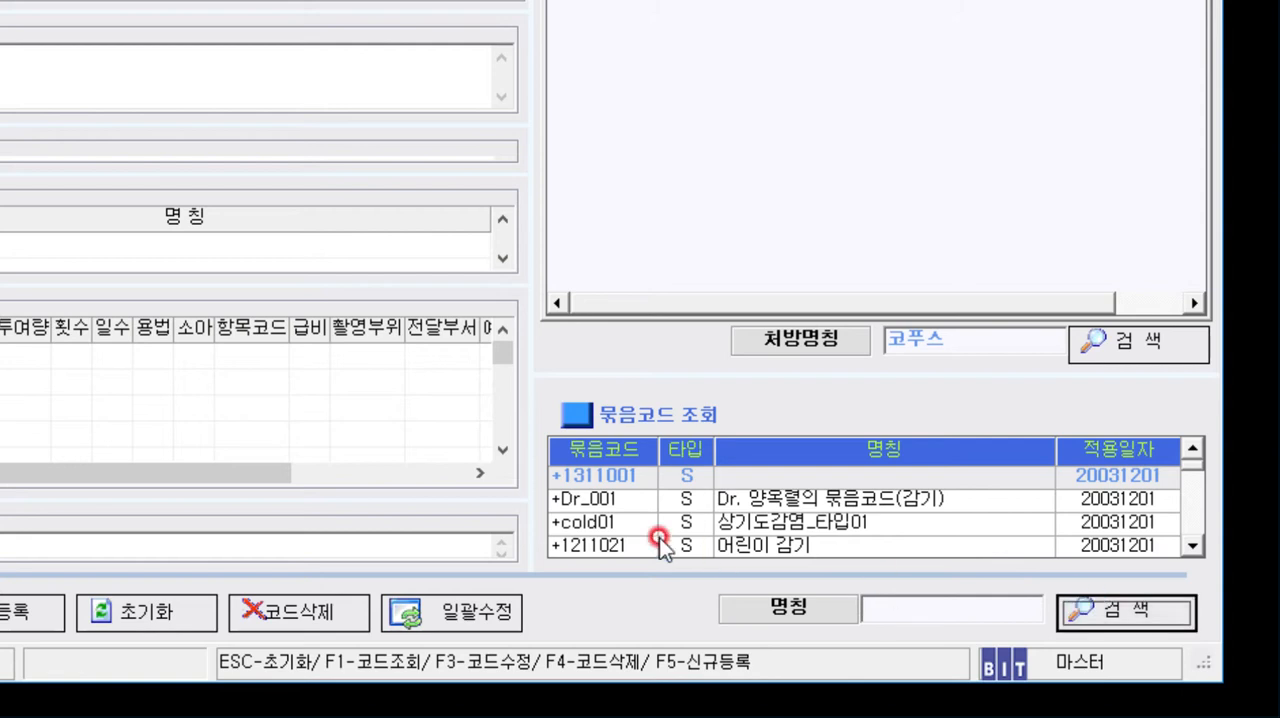
# - Switch the bundle lookup to 묶음코드, search for +cc and open the +CC 어린이 감기 entry
pyautogui.click(600, 500)
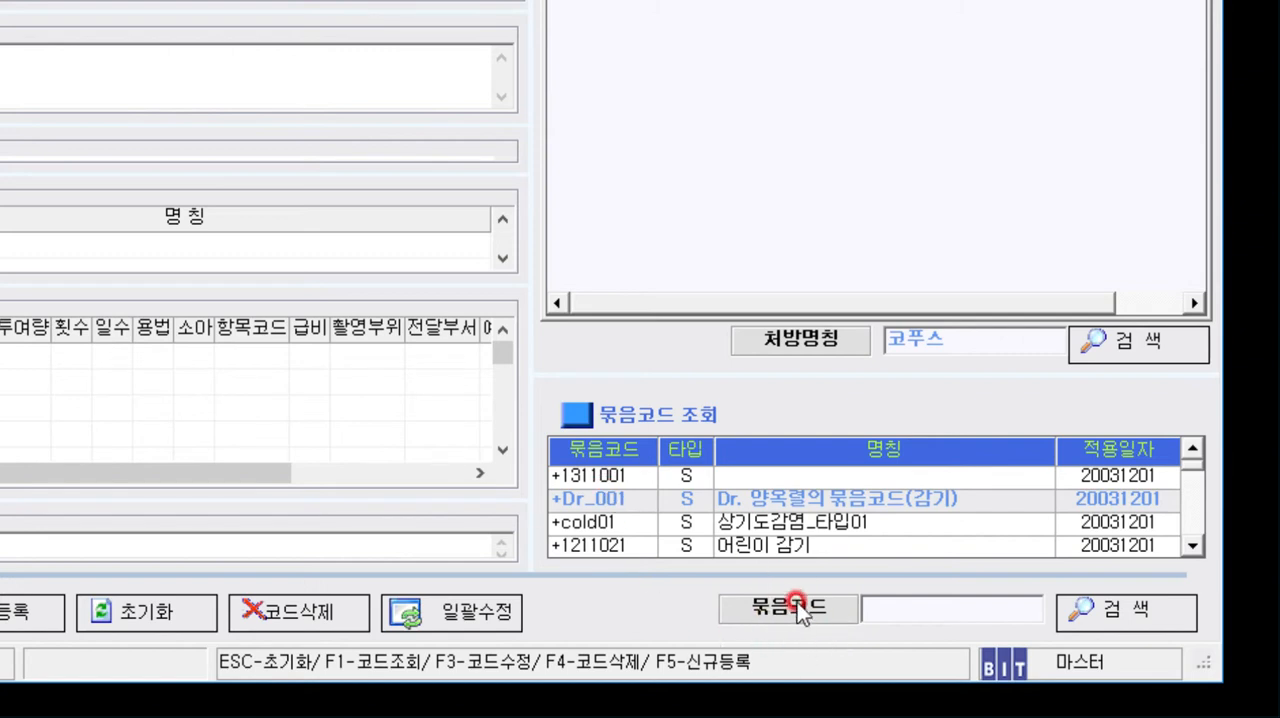
pyautogui.click(928, 610)
pyautogui.write('+cc')
pyautogui.click(1087, 611)
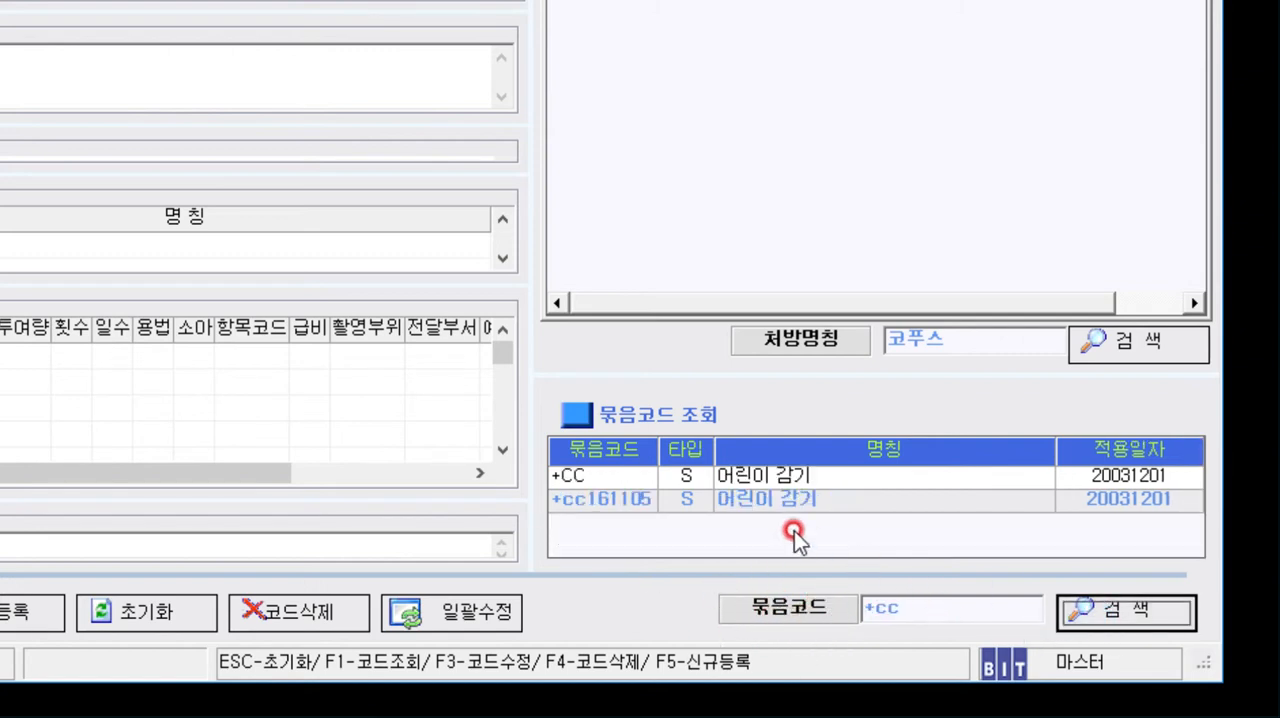
pyautogui.click(805, 477)
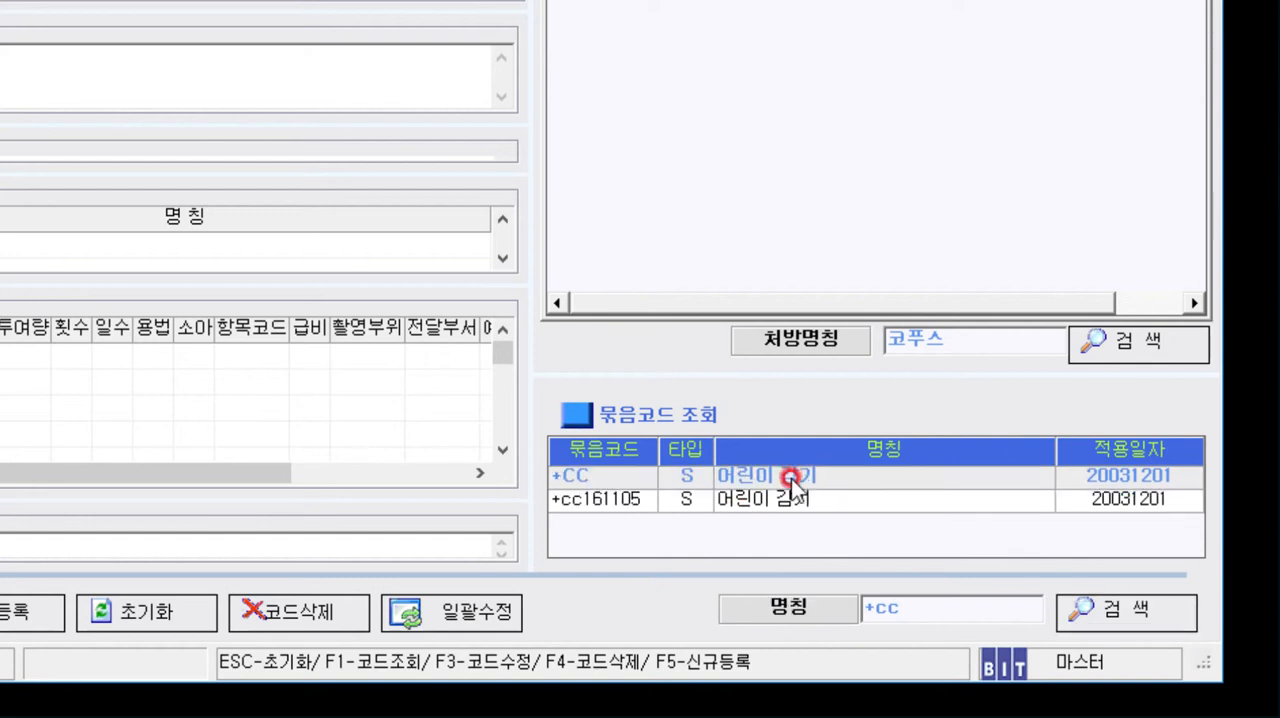
pyautogui.doubleClick(791, 478)
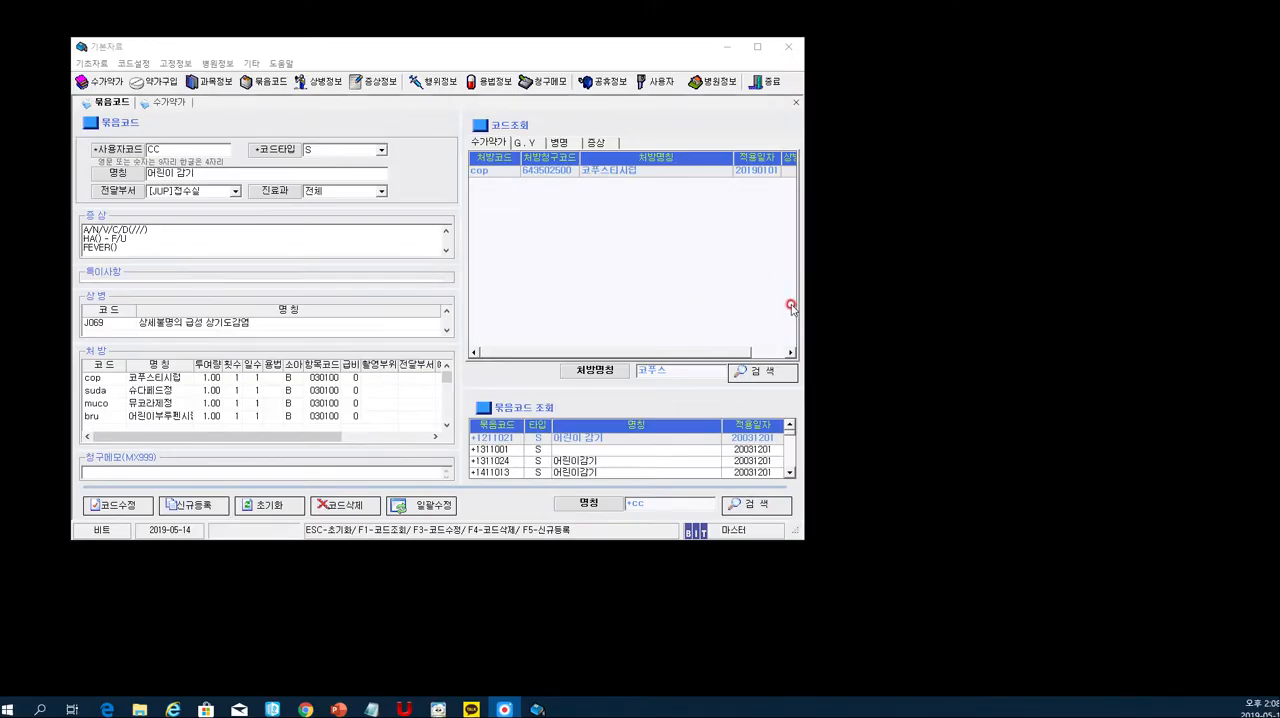
# - Review the loaded CC bundle's user code, 증상, 상병 and 처방 contents
pyautogui.click(175, 298)
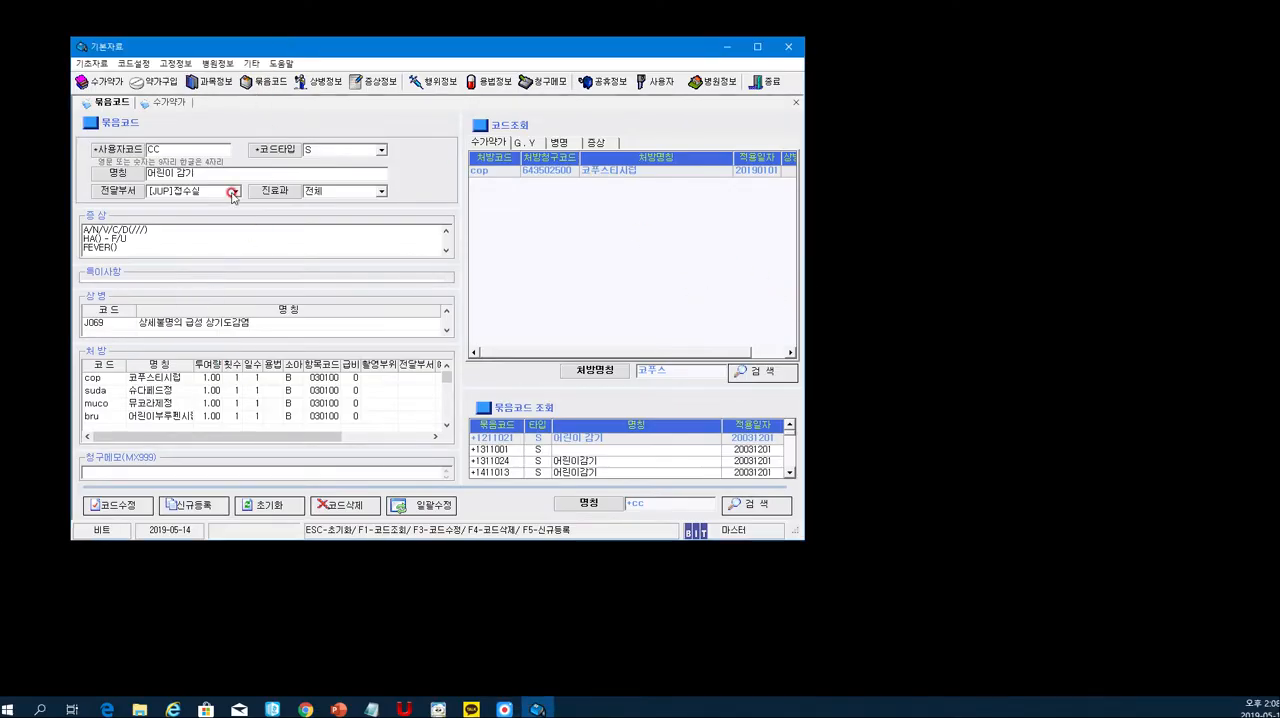
pyautogui.click(148, 149)
pyautogui.moveTo(143, 238); pyautogui.dragTo(82, 229)
pyautogui.click(142, 403)
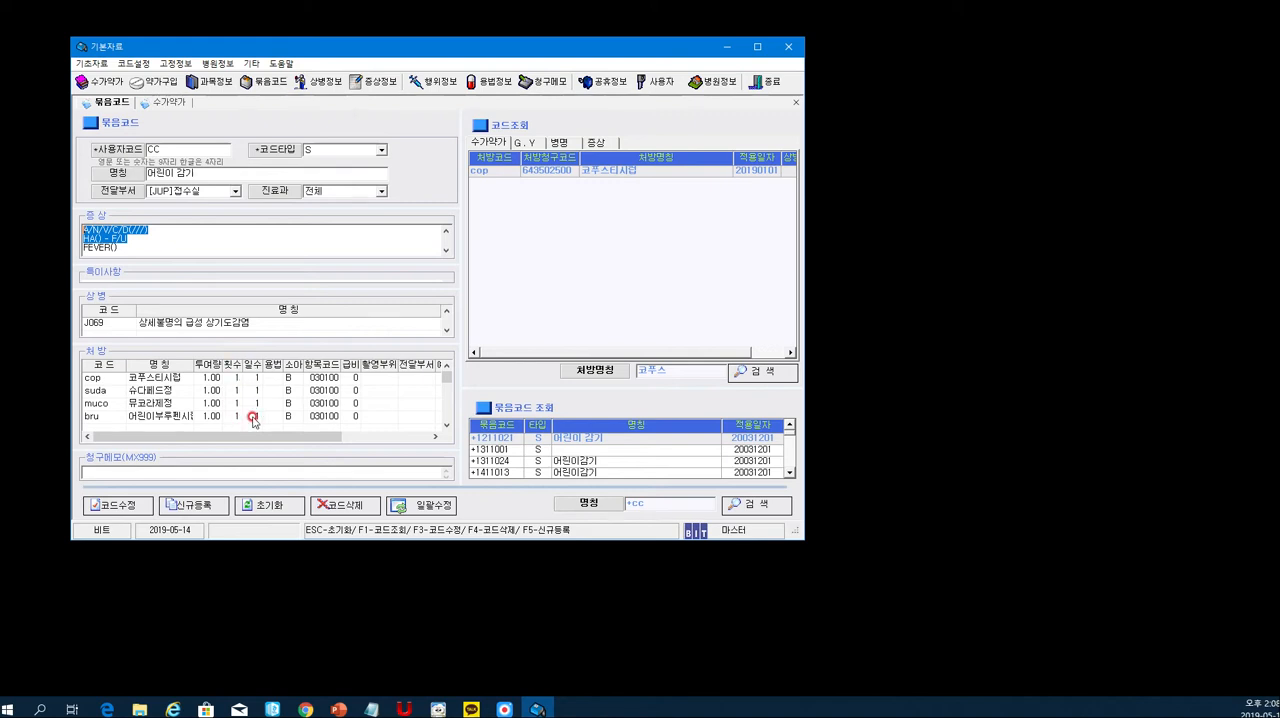
pyautogui.click(227, 231)
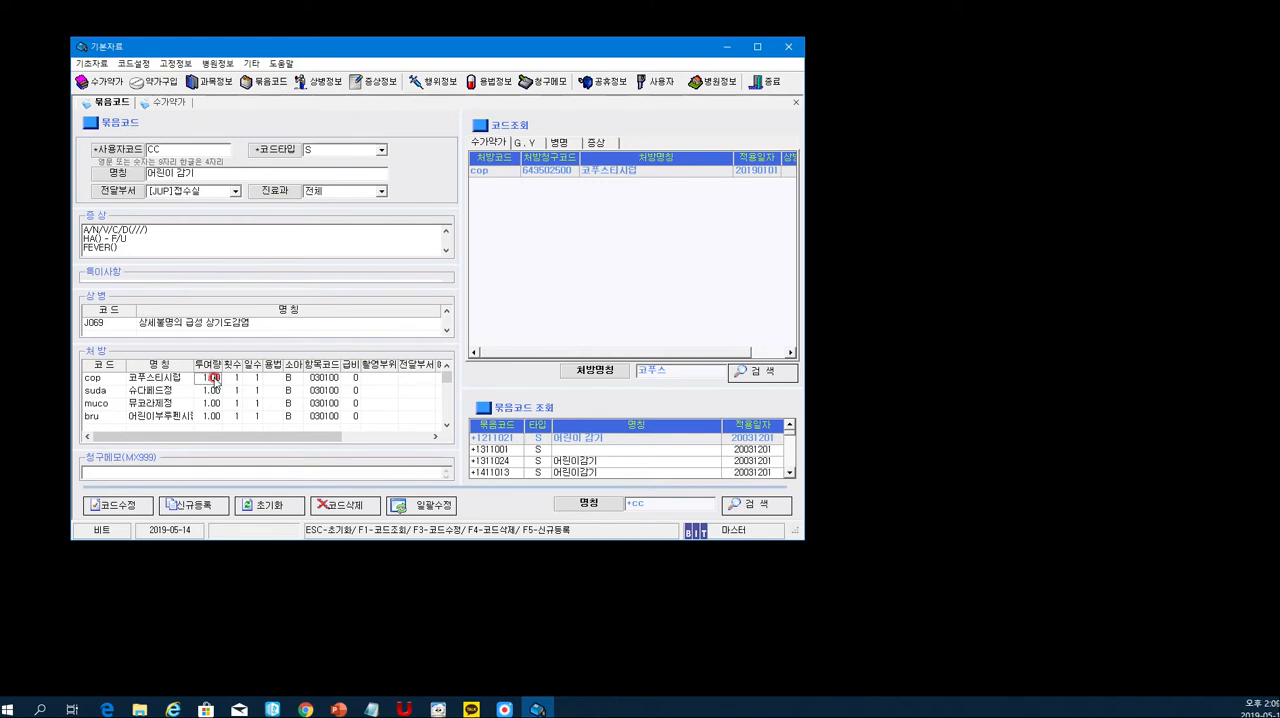
# - Set the 투여량 of cop 코푸스티시럽 to 15 and the 횟수 of the prescriptions to 3
pyautogui.click(214, 379)
pyautogui.click(214, 378)
pyautogui.click(242, 377)
pyautogui.click(236, 378)
pyautogui.write('3')
pyautogui.click(236, 405)
pyautogui.write('3')
# - Set the 일수 of all four prescriptions, cop, suda, muco and bru, to 3
pyautogui.click(252, 378)
pyautogui.write('3')
pyautogui.click(252, 394)
pyautogui.write('3')
pyautogui.click(252, 406)
pyautogui.write('3')
pyautogui.click(250, 416)
pyautogui.write('3')
pyautogui.click(262, 425)
pyautogui.scroll(1, 300, 405)
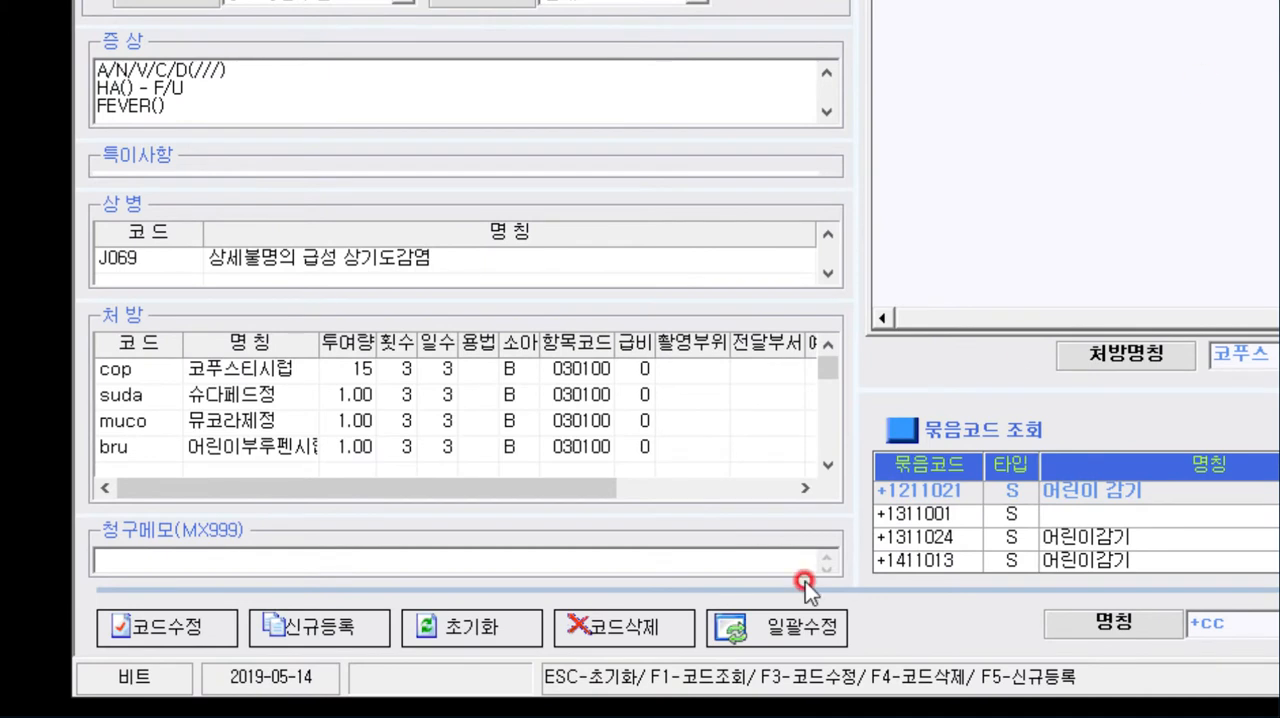
# - Save the changes to the existing CC bundle code and confirm the modification
pyautogui.click(177, 634)
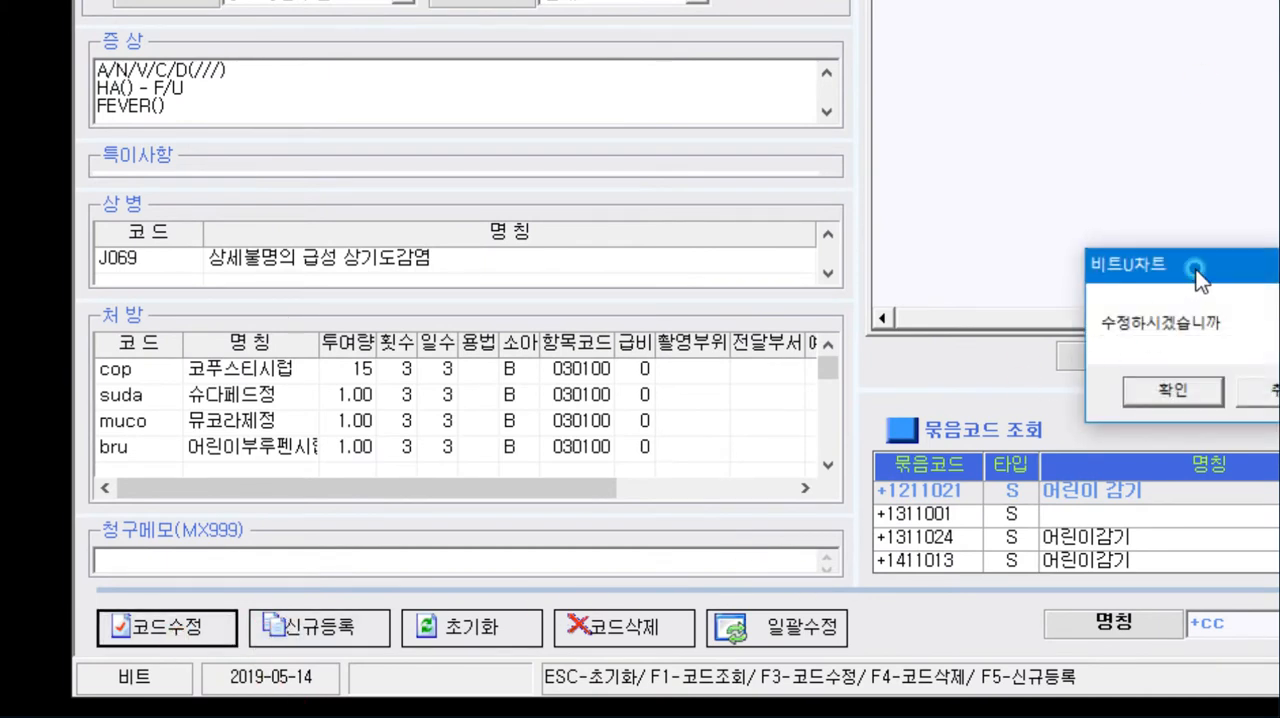
pyautogui.moveTo(1193, 269); pyautogui.dragTo(418, 245)
pyautogui.click(388, 353)
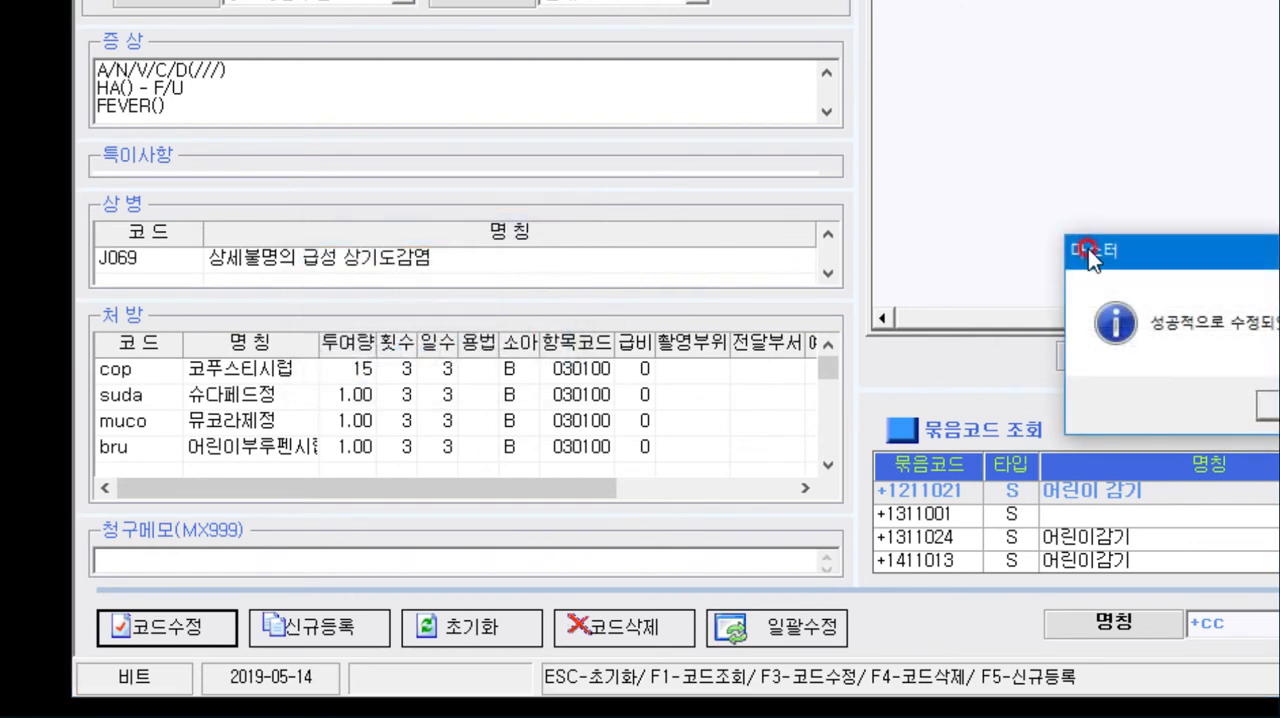
pyautogui.moveTo(1127, 249); pyautogui.dragTo(432, 218)
pyautogui.click(594, 368)
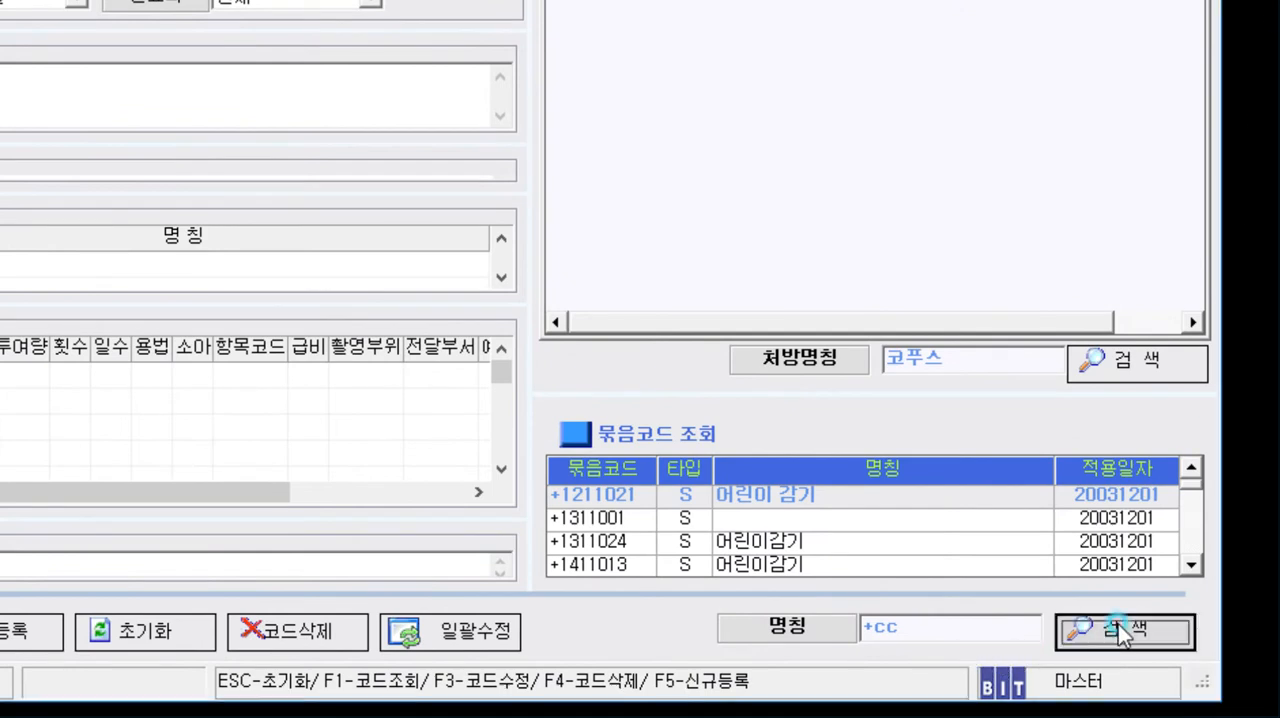
# - Search the bundle codes by 명칭 for +cc, then empty the search term and relist every bundle code
pyautogui.click(1124, 630)
pyautogui.click(750, 620)
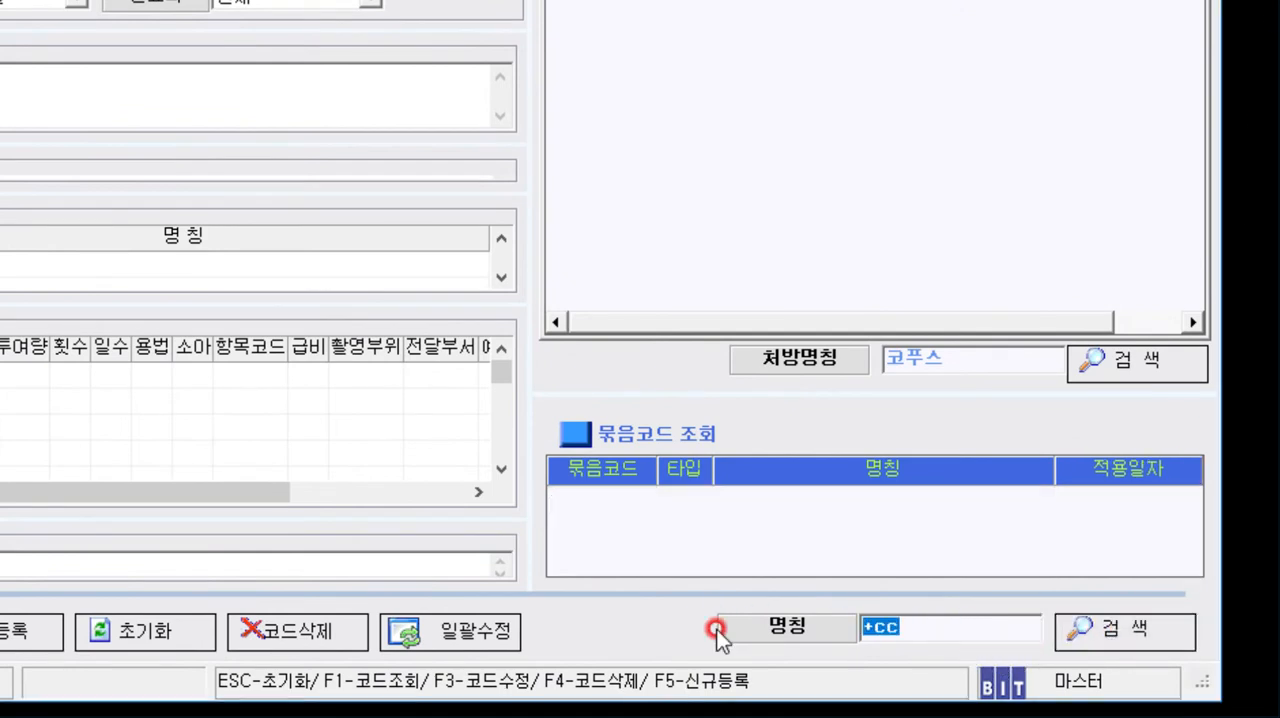
pyautogui.write('ㅊㅊ')
pyautogui.click(778, 615)
pyautogui.press('BackSpace')
pyautogui.click(1168, 628)
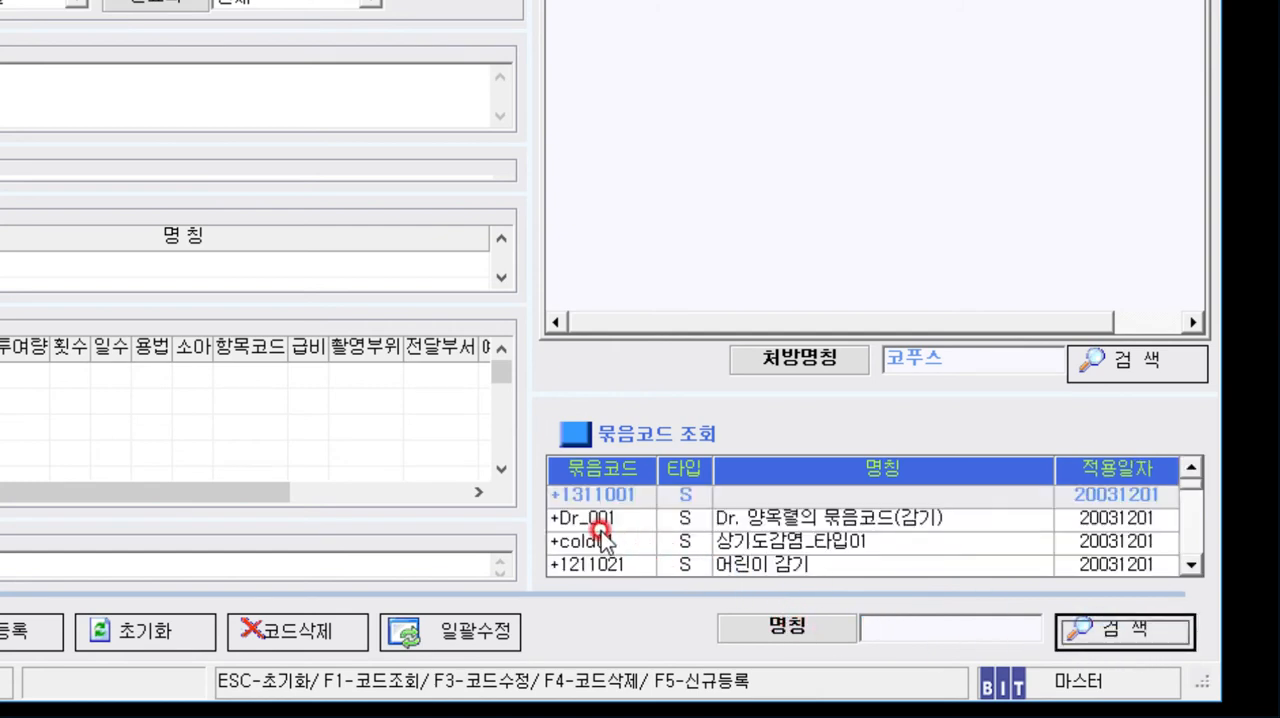
# - Search by 묶음코드 for +cc again and reopen the +CC entry to check its modified prescriptions
pyautogui.click(605, 524)
pyautogui.click(878, 622)
pyautogui.write('cc')
pyautogui.click(1119, 630)
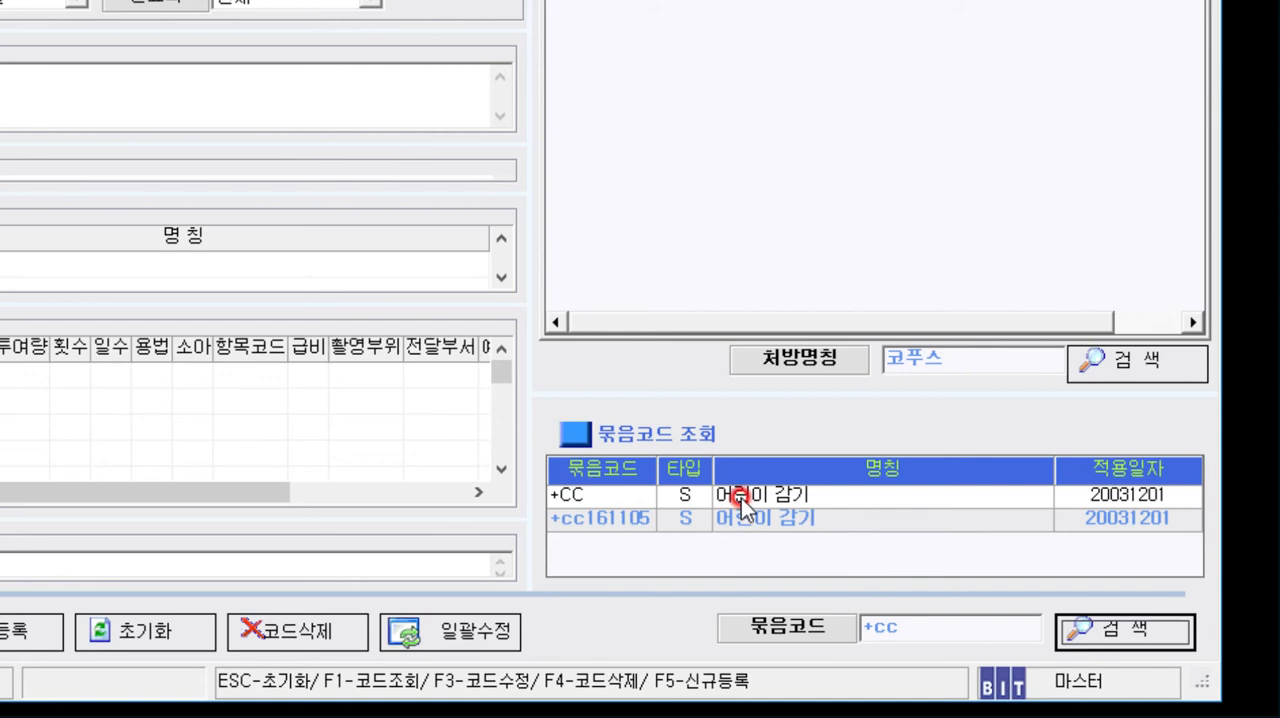
pyautogui.doubleClick(741, 498)
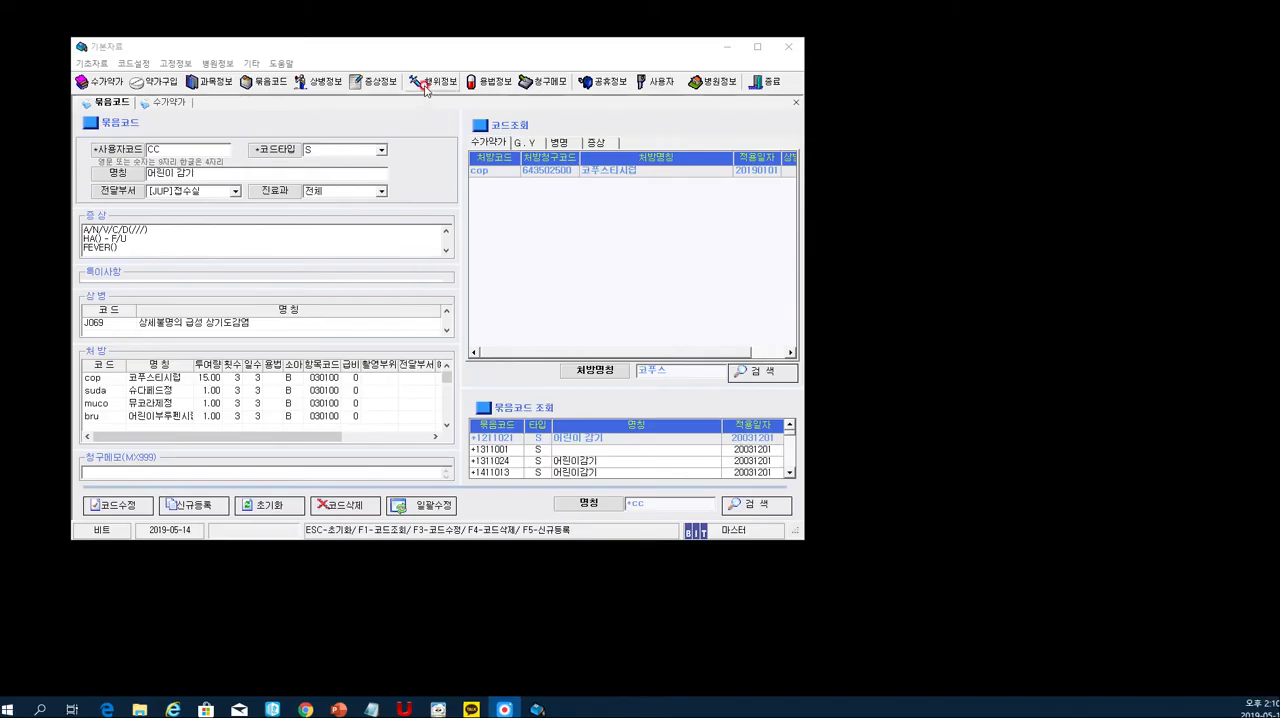
pyautogui.click(427, 58)
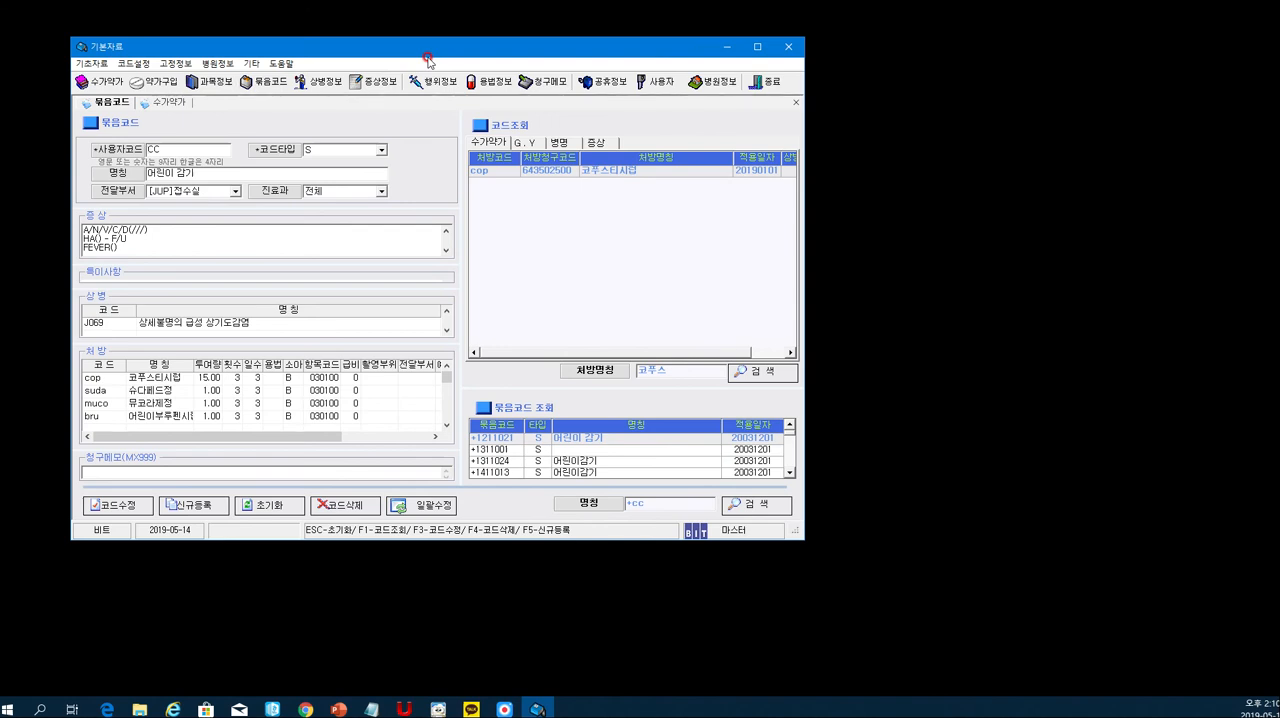